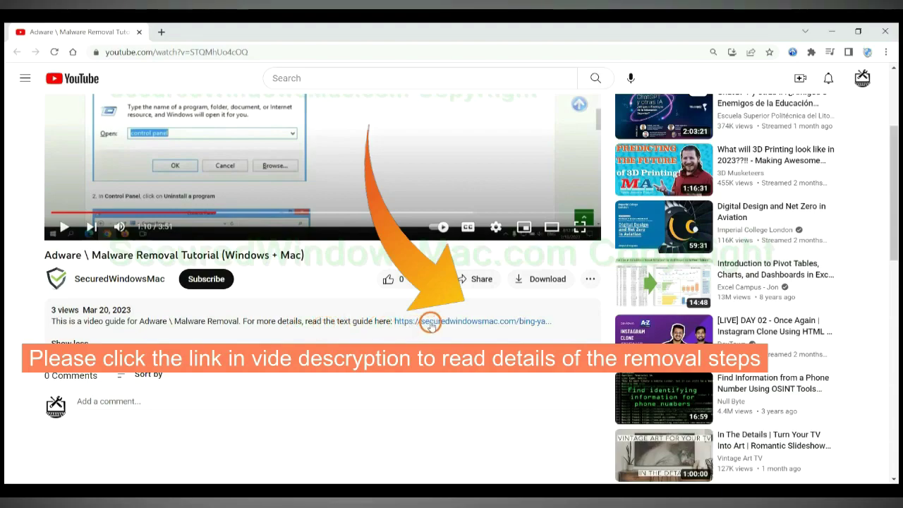
# Open the securedwindowsmac.com adware removal guide from the video description in a new tab.
pyautogui.click(431, 325)
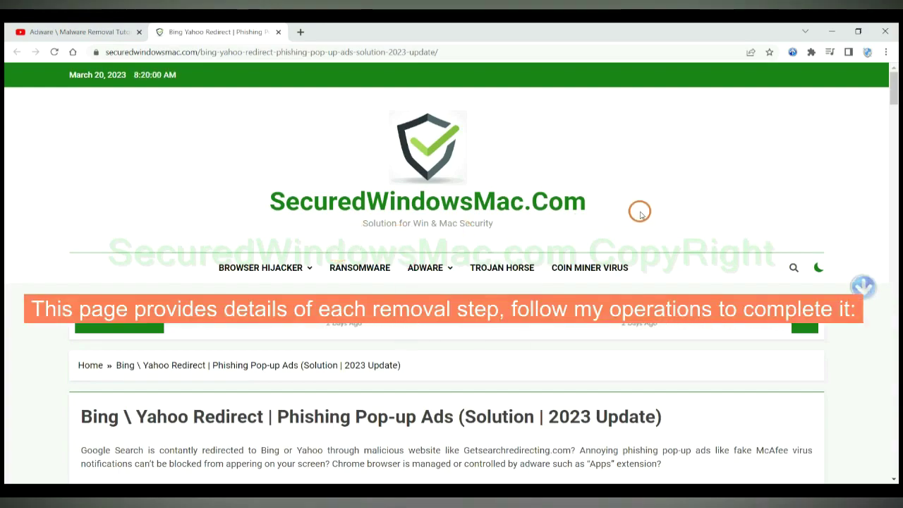
# Scroll the guide down to the Instant Automatic Removal heading and SpyHunter download buttons.
pyautogui.scroll(-2, 640, 212)
pyautogui.scroll(-4, 639, 212)
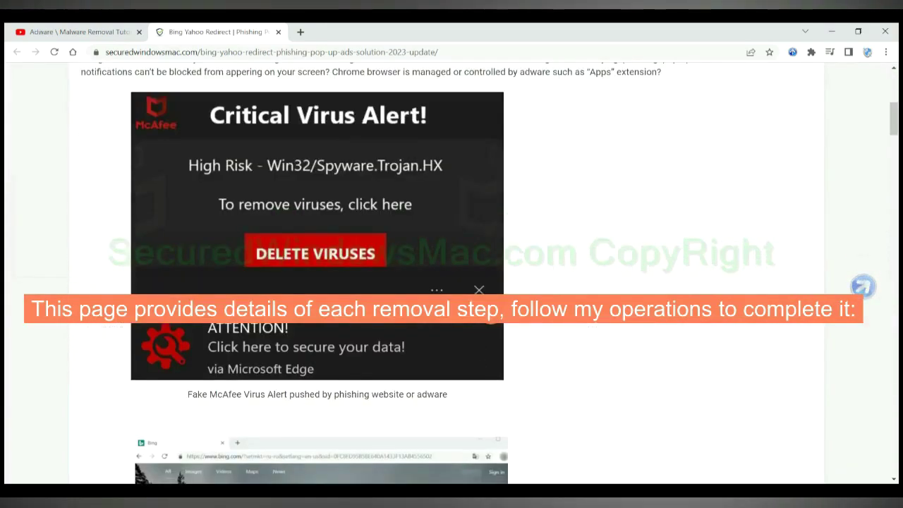
pyautogui.scroll(-5, 640, 212)
pyautogui.scroll(-5, 492, 316)
pyautogui.scroll(-1, 492, 315)
pyautogui.scroll(-2, 492, 315)
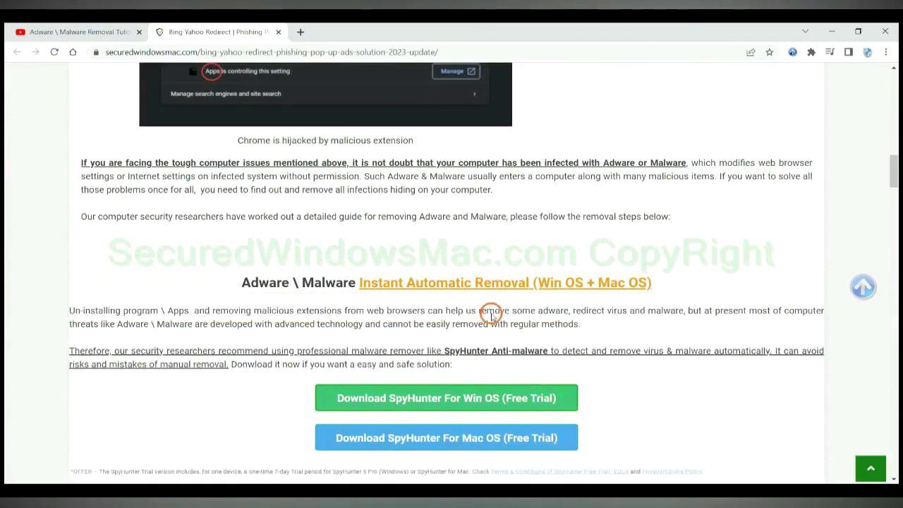
pyautogui.scroll(-1, 492, 316)
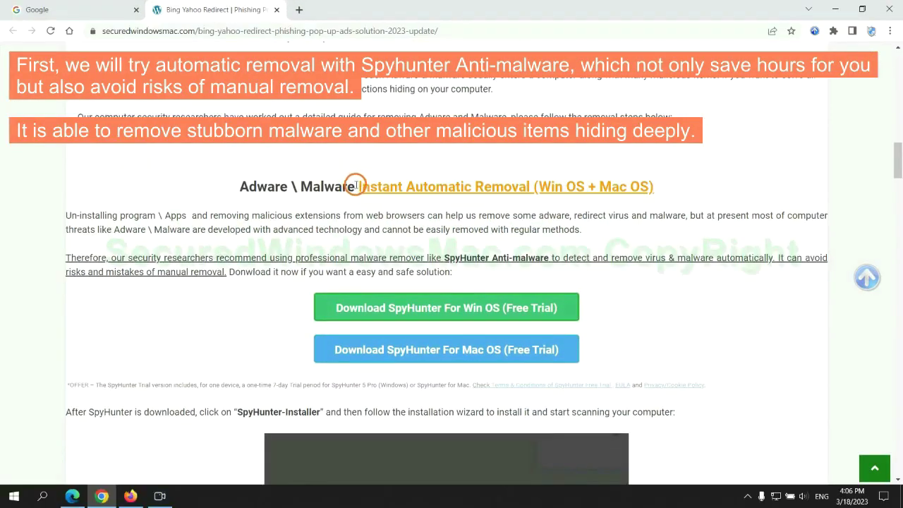
pyautogui.moveTo(356, 186); pyautogui.dragTo(528, 186)
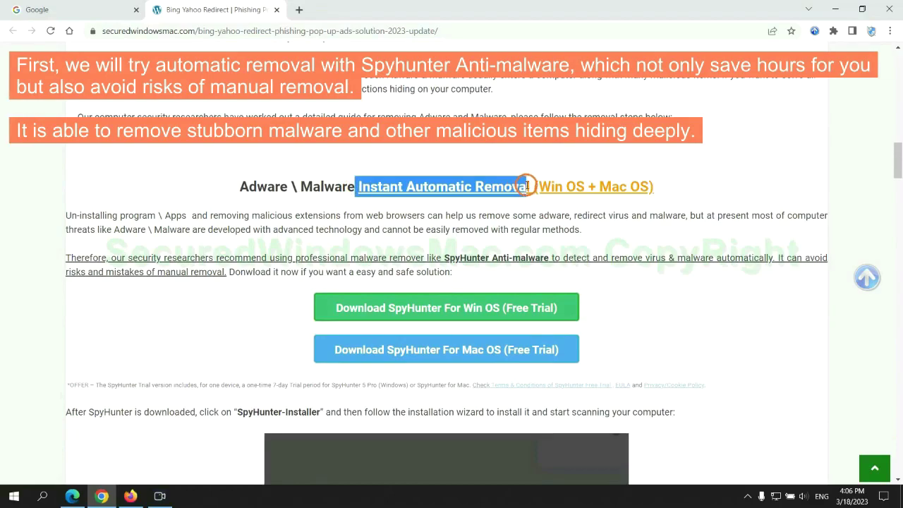
pyautogui.click(450, 159)
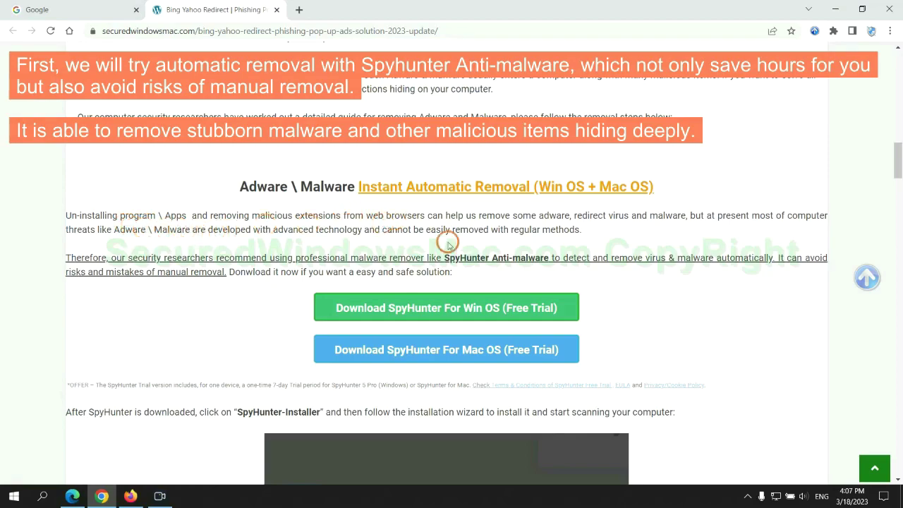
pyautogui.scroll(-1, 448, 256)
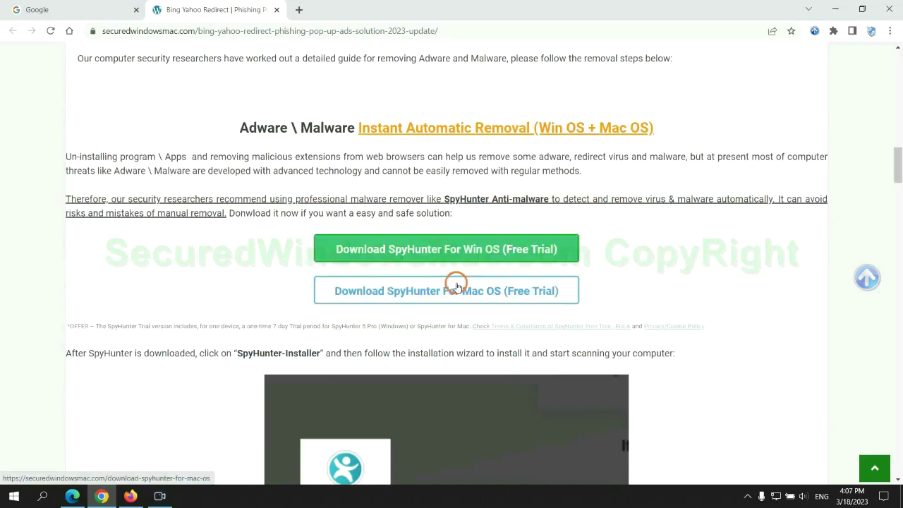
# Download and keep the SpyHunter Windows installer, launch it, and continue to the license agreement.
pyautogui.scroll(-1, 456, 285)
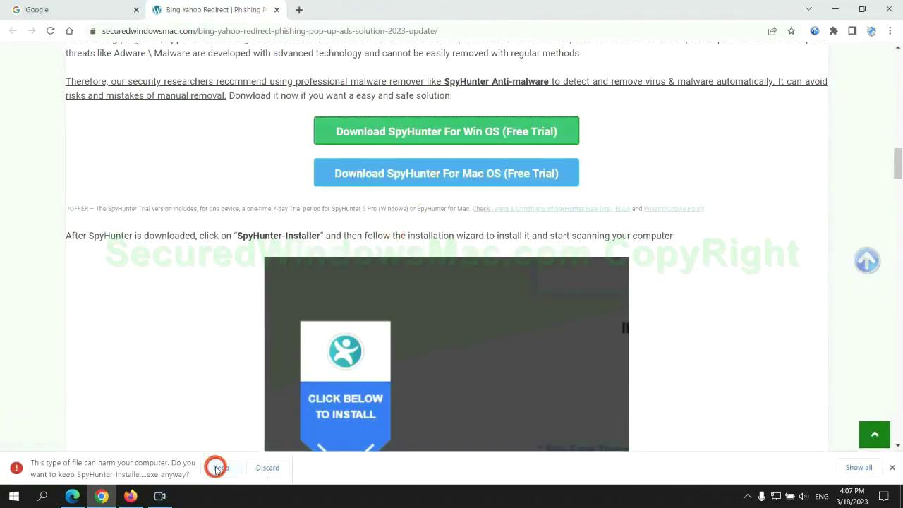
pyautogui.click(219, 468)
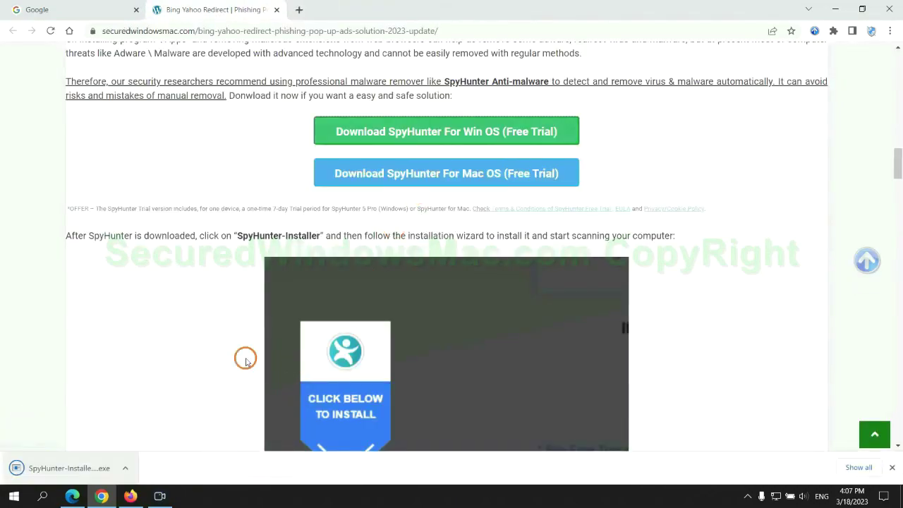
pyautogui.click(87, 468)
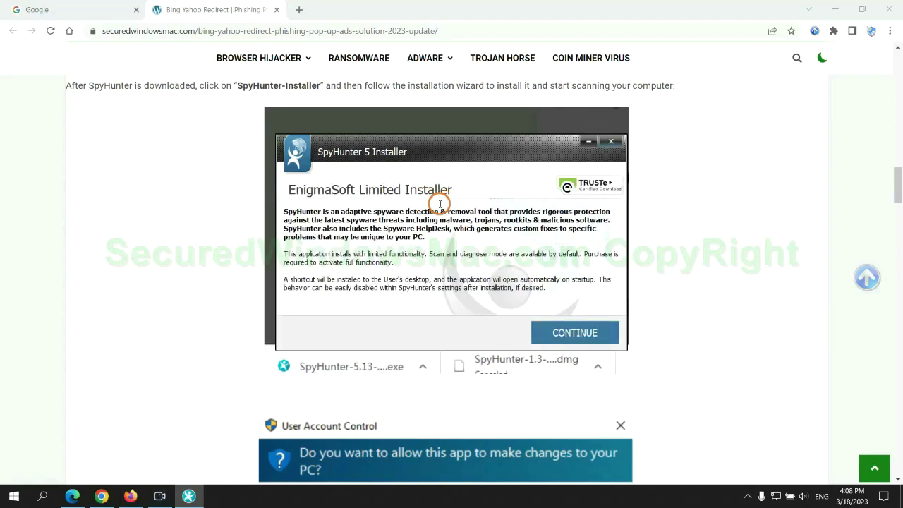
pyautogui.click(594, 332)
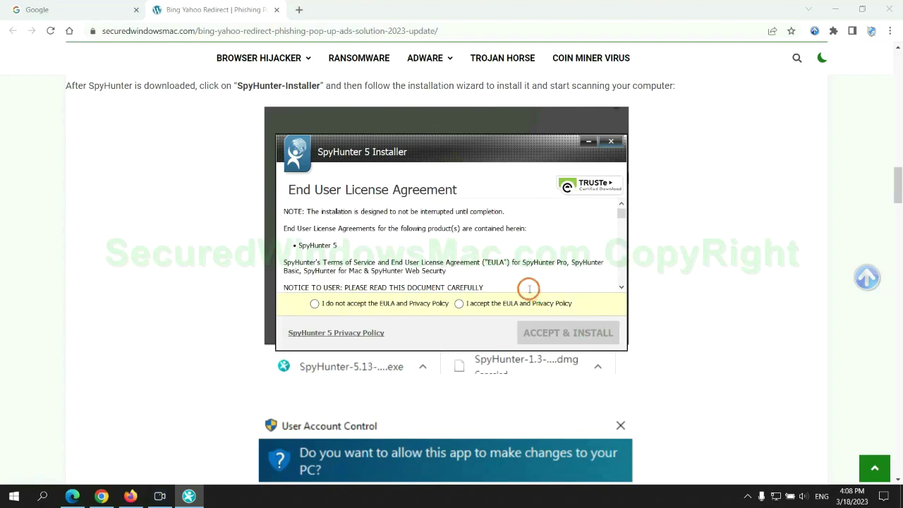
# Accept SpyHunter's EULA, scan the computer for threats, and start the free 7-day trial.
pyautogui.click(458, 305)
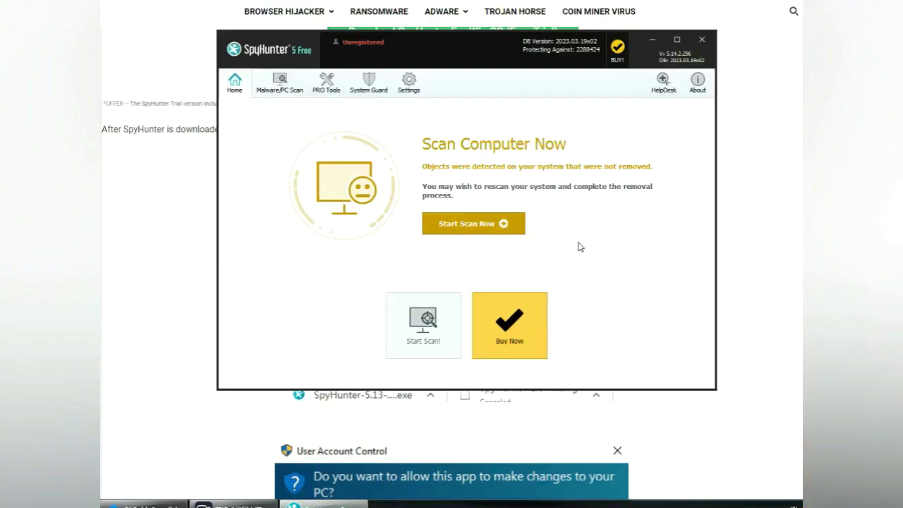
pyautogui.click(474, 223)
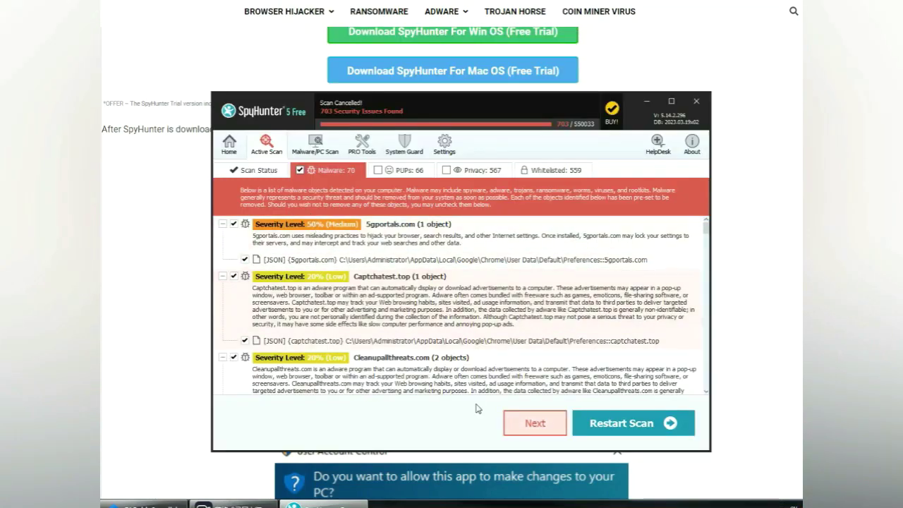
pyautogui.click(552, 427)
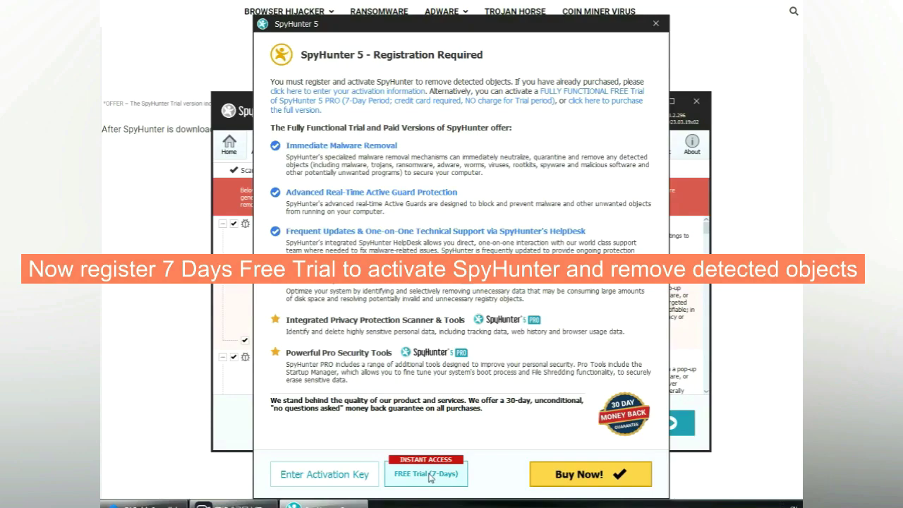
pyautogui.click(429, 477)
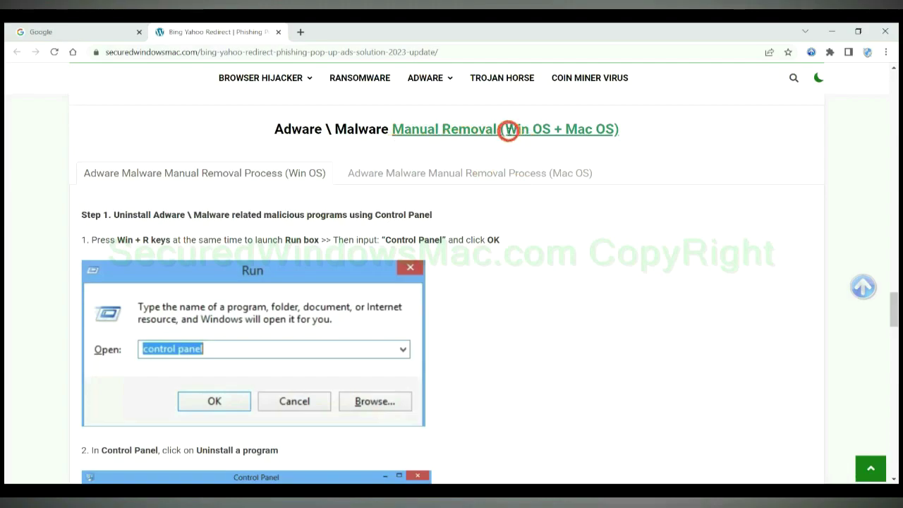
# Scroll the guide's Win OS Manual Removal section to Step 1's Control Panel uninstall instructions.
pyautogui.moveTo(508, 132); pyautogui.dragTo(550, 130)
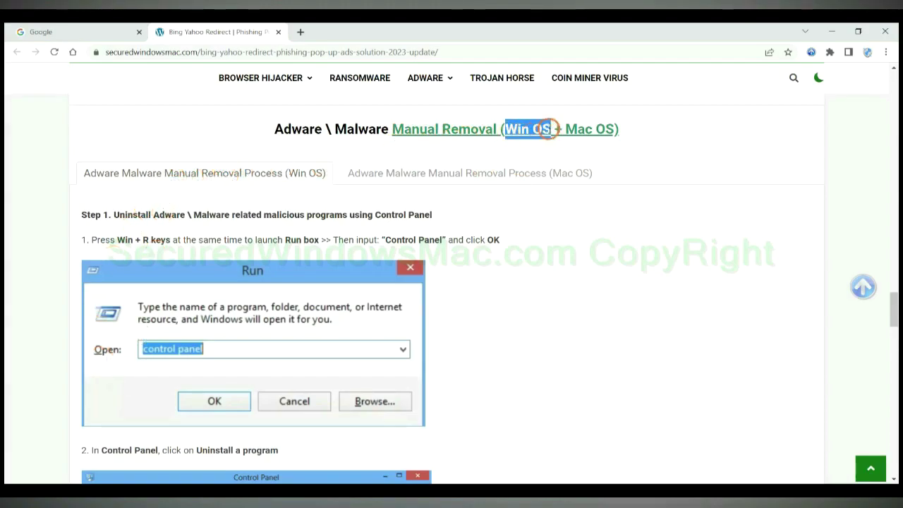
pyautogui.moveTo(566, 130); pyautogui.dragTo(615, 129)
pyautogui.click(463, 171)
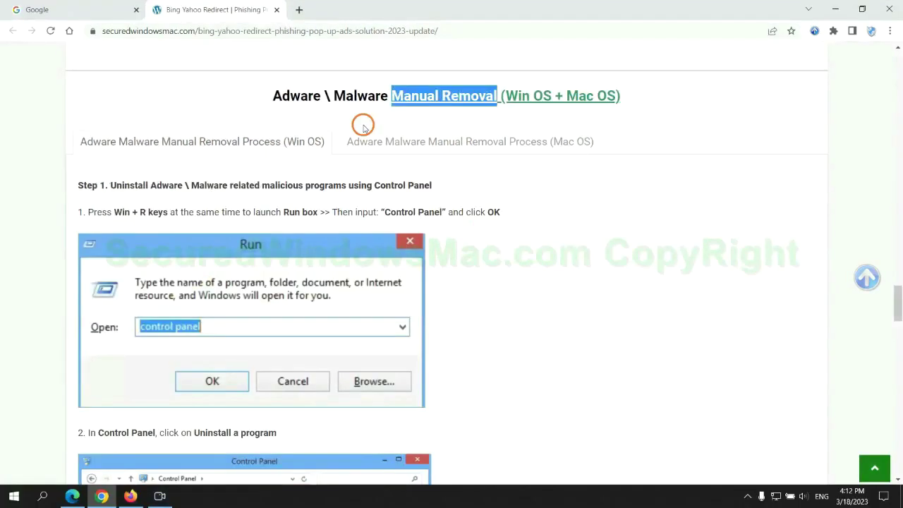
pyautogui.scroll(2, 338, 248)
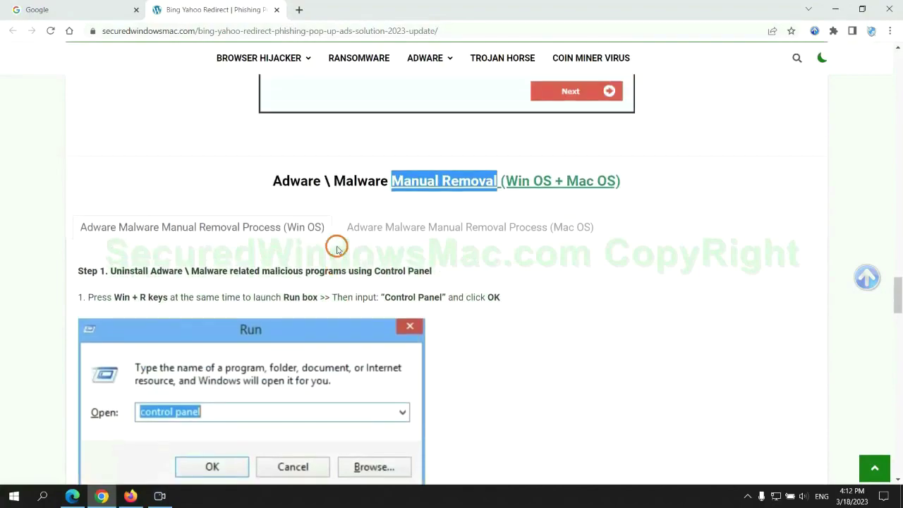
pyautogui.scroll(-2, 278, 233)
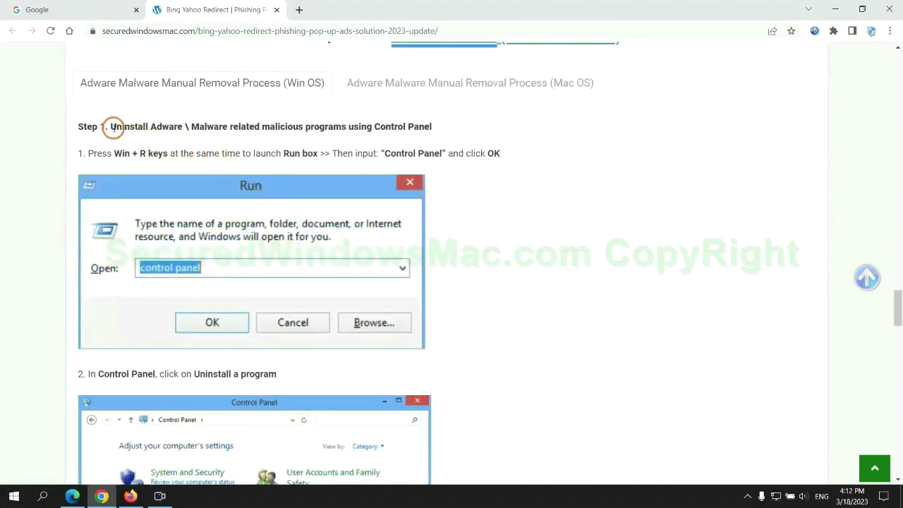
pyautogui.moveTo(130, 130); pyautogui.dragTo(347, 129)
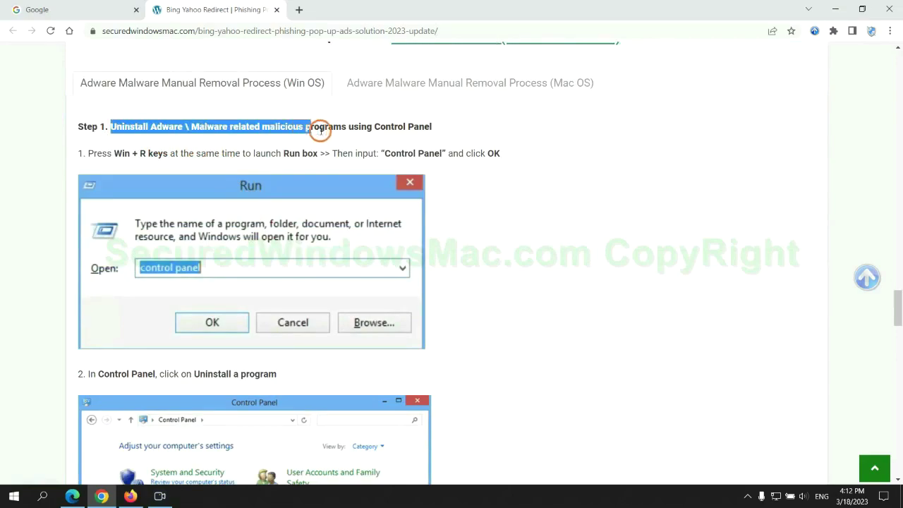
pyautogui.click(601, 184)
pyautogui.scroll(-2, 562, 187)
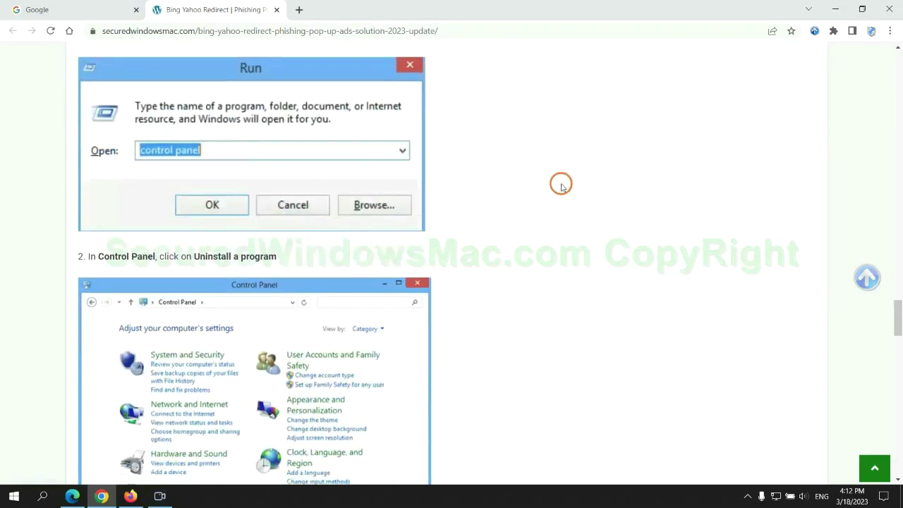
pyautogui.press('super+r')
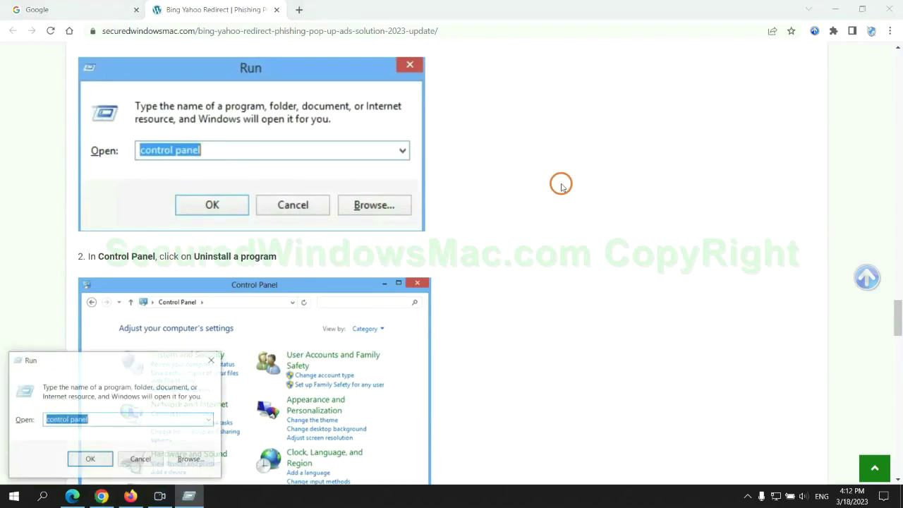
pyautogui.write('cont')
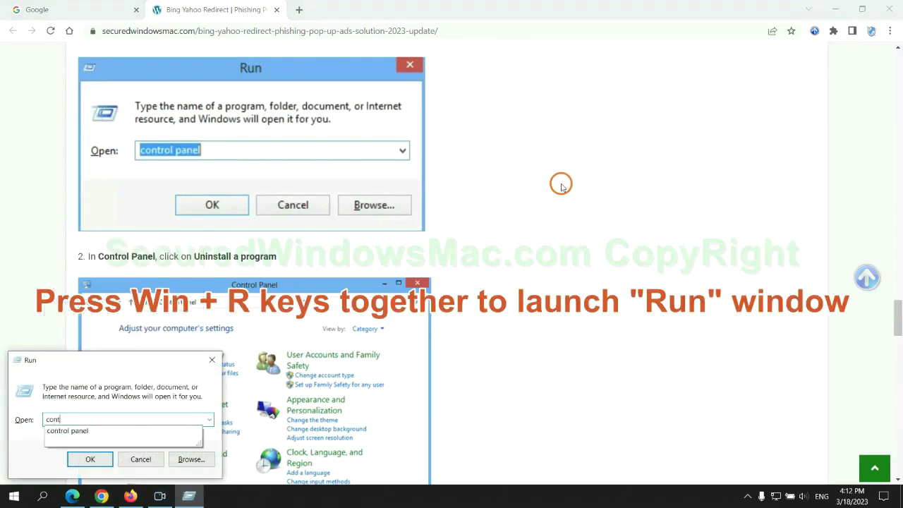
pyautogui.write('rol p')
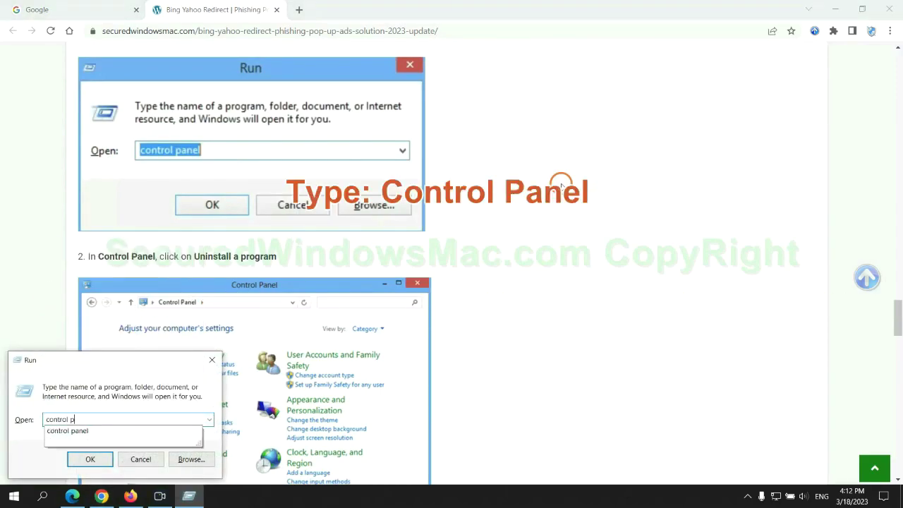
pyautogui.write('l')
pyautogui.press('Return')
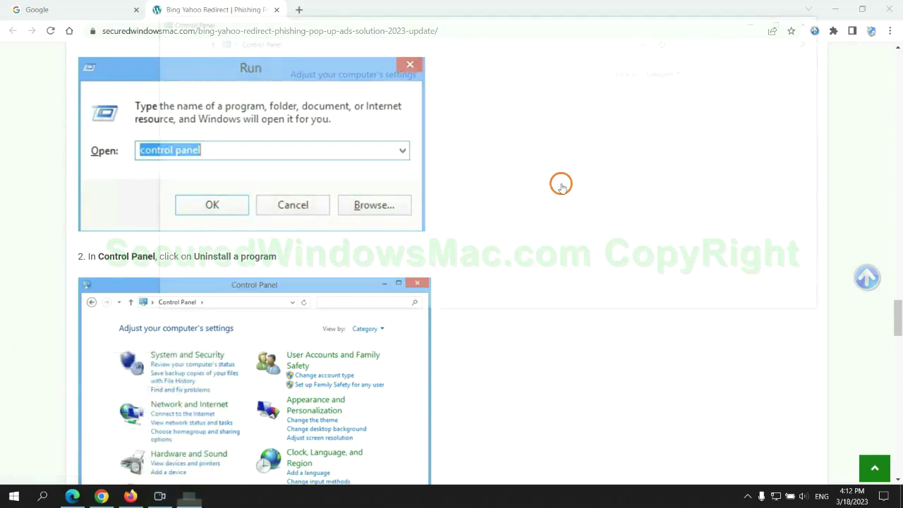
pyautogui.click(357, 248)
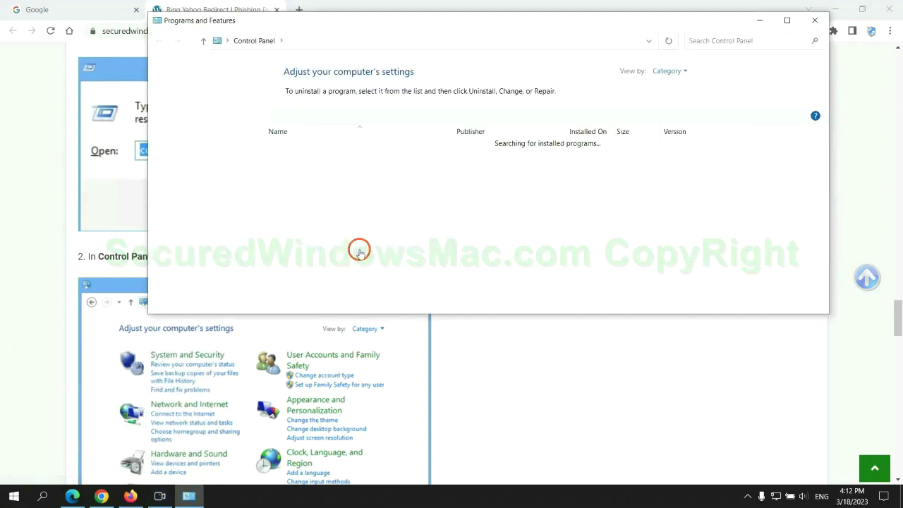
pyautogui.click(295, 167)
pyautogui.rightClick(314, 170)
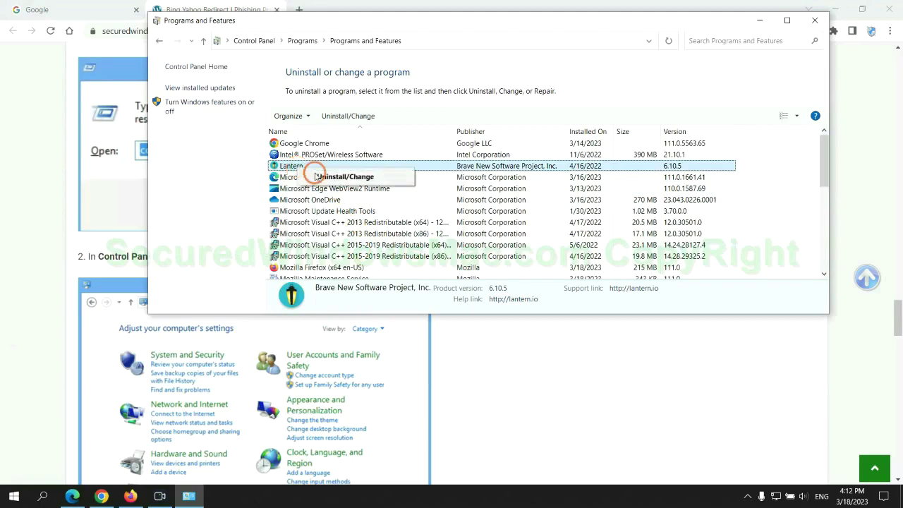
# Close the installed programs window, review Step 2's malicious-extension instructions, and bring Edge forward.
pyautogui.click(813, 21)
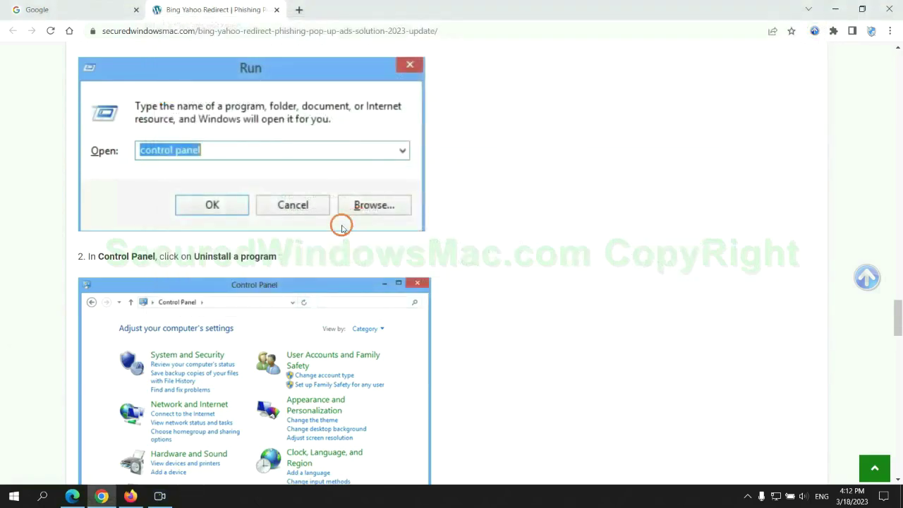
pyautogui.scroll(-6, 265, 303)
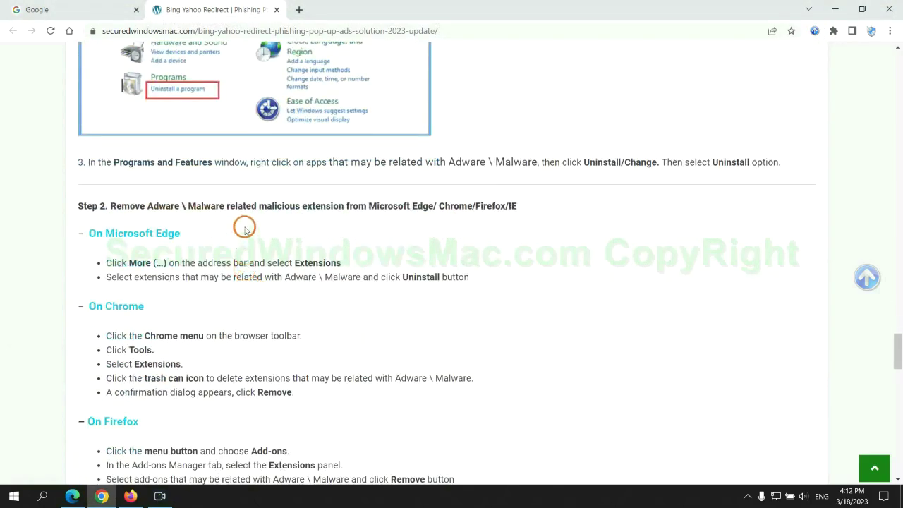
pyautogui.moveTo(255, 209)
pyautogui.mouseDown()
pyautogui.moveTo(339, 206)
pyautogui.moveTo(358, 226)
pyautogui.mouseUp()
pyautogui.click(358, 226)
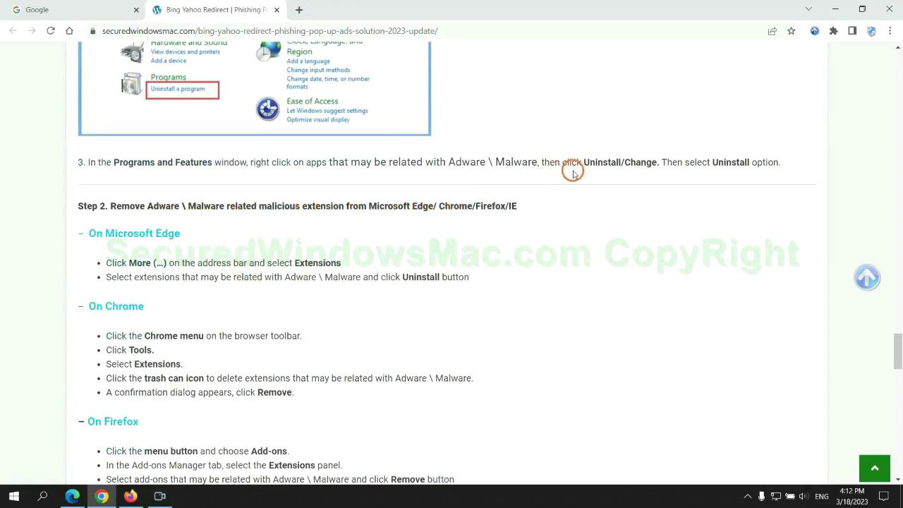
pyautogui.click(75, 493)
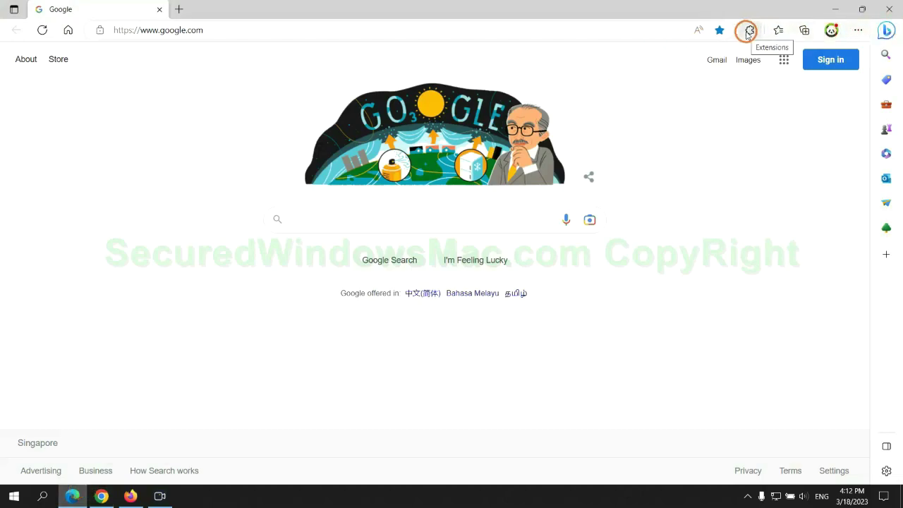
# Remove the McAfee WebAdvisor extension from Edge's extensions page and close that tab.
pyautogui.click(748, 32)
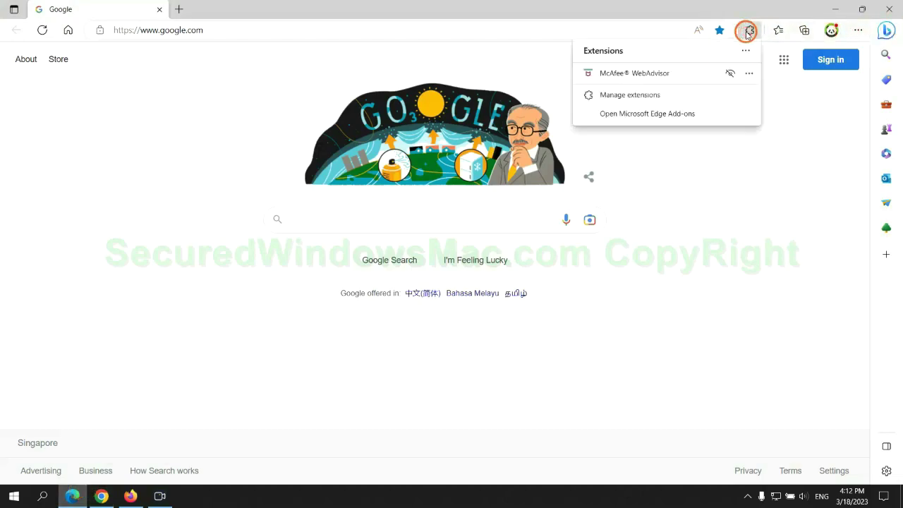
pyautogui.click(626, 93)
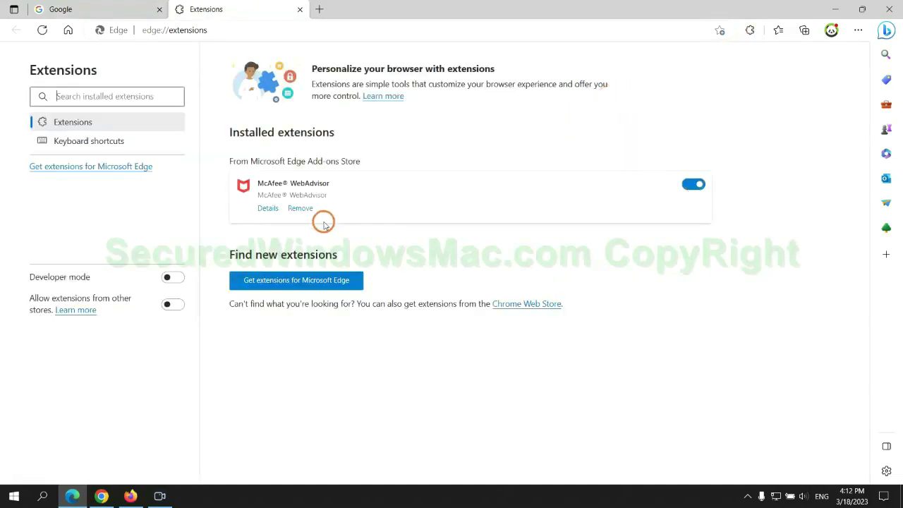
pyautogui.click(300, 209)
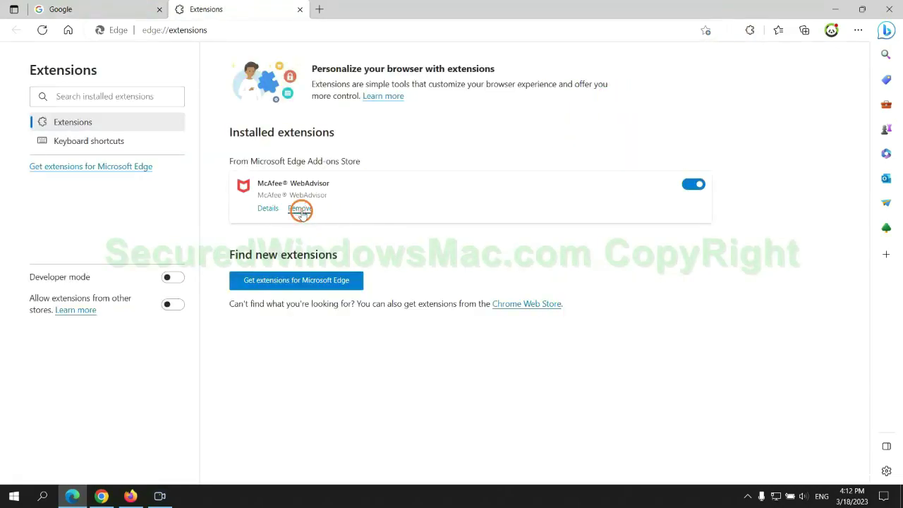
pyautogui.click(649, 111)
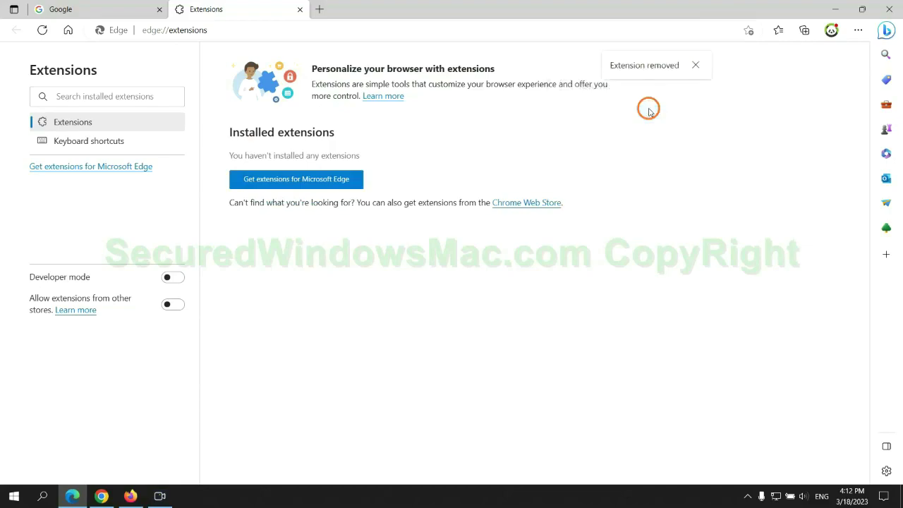
pyautogui.click(299, 10)
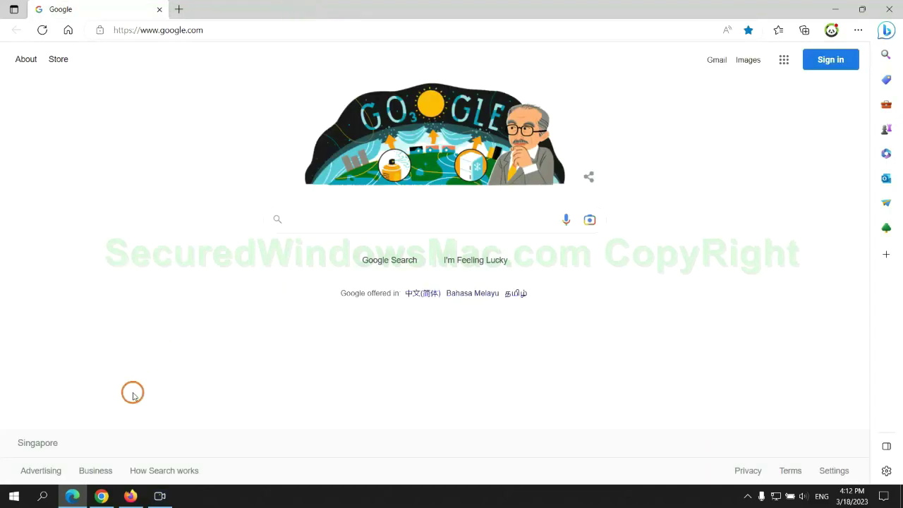
# Remove Chrome's Ecosia extension, leaving only Scroll To Top, and close the farewell tab.
pyautogui.click(103, 496)
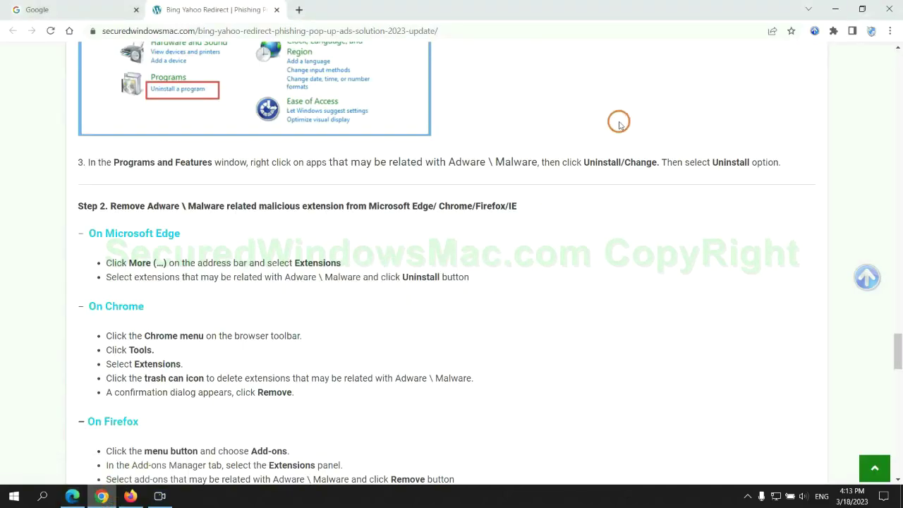
pyautogui.click(833, 31)
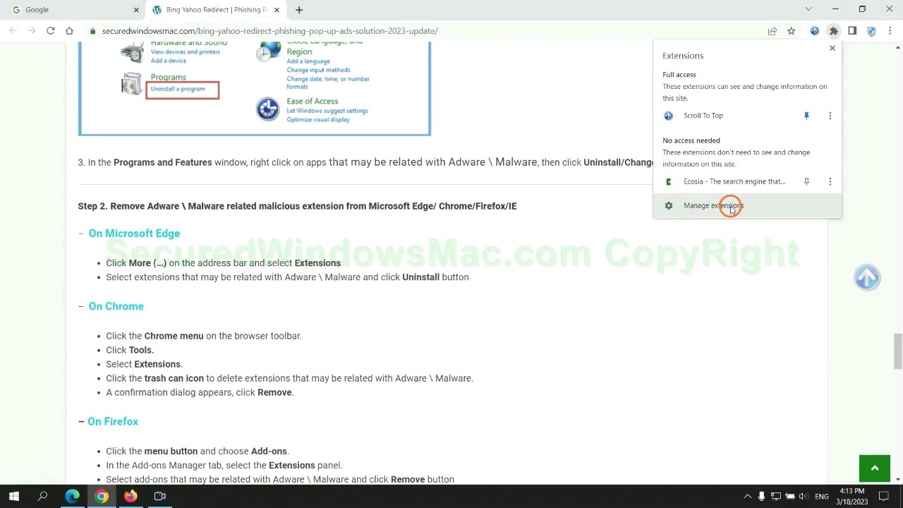
pyautogui.click(731, 206)
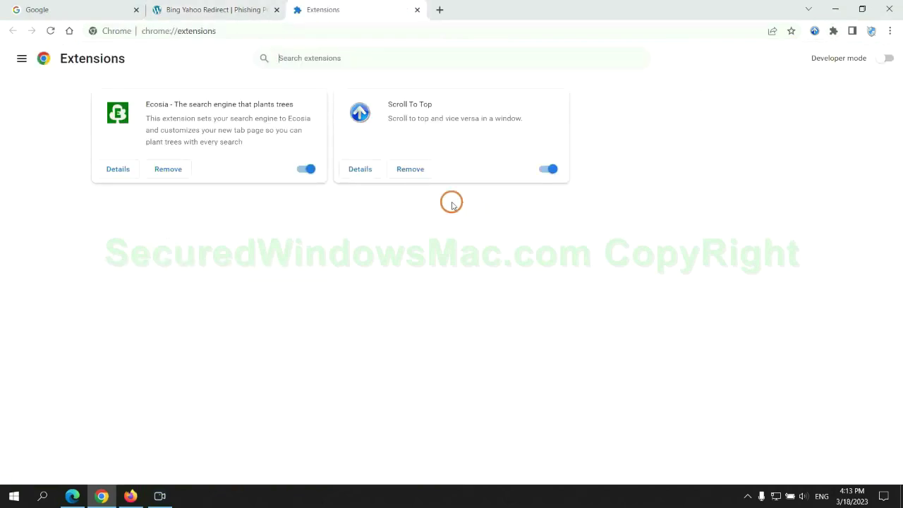
pyautogui.click(168, 169)
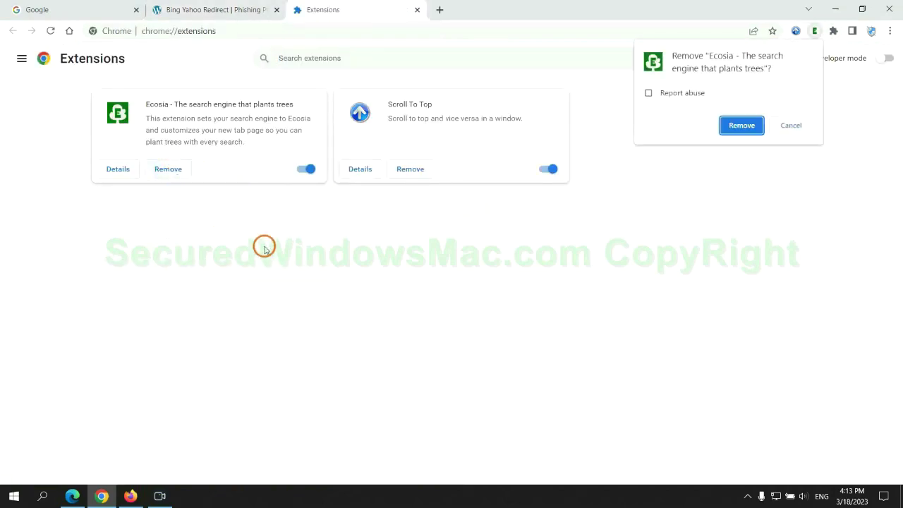
pyautogui.click(742, 126)
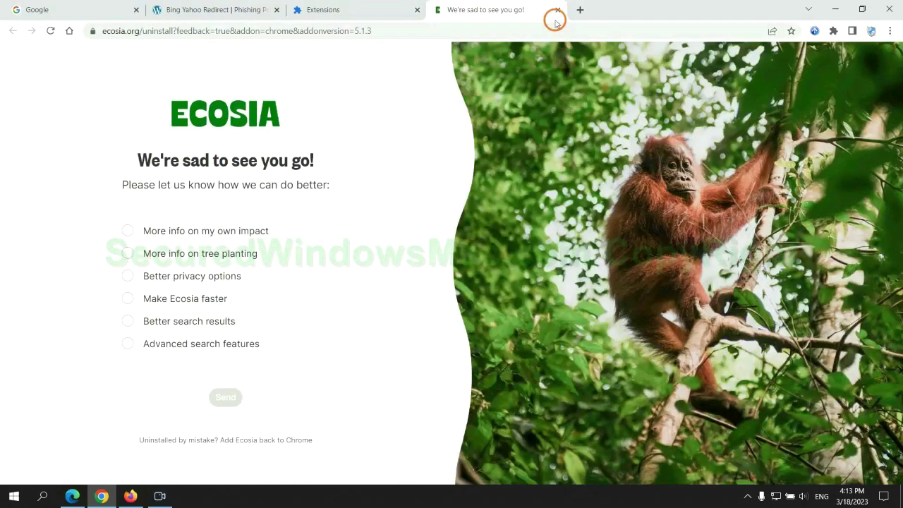
pyautogui.click(557, 10)
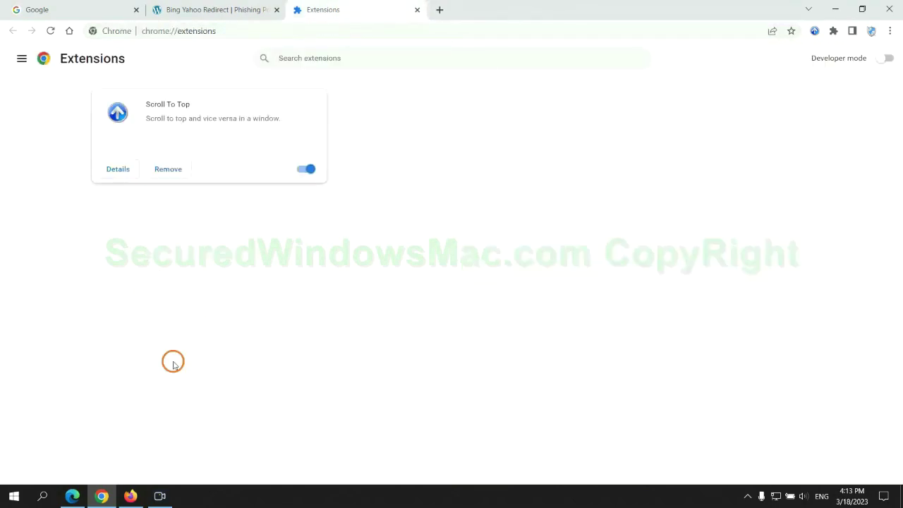
# Delete the Enhancer for YouTube™ extension from Firefox's add-ons manager.
pyautogui.click(130, 496)
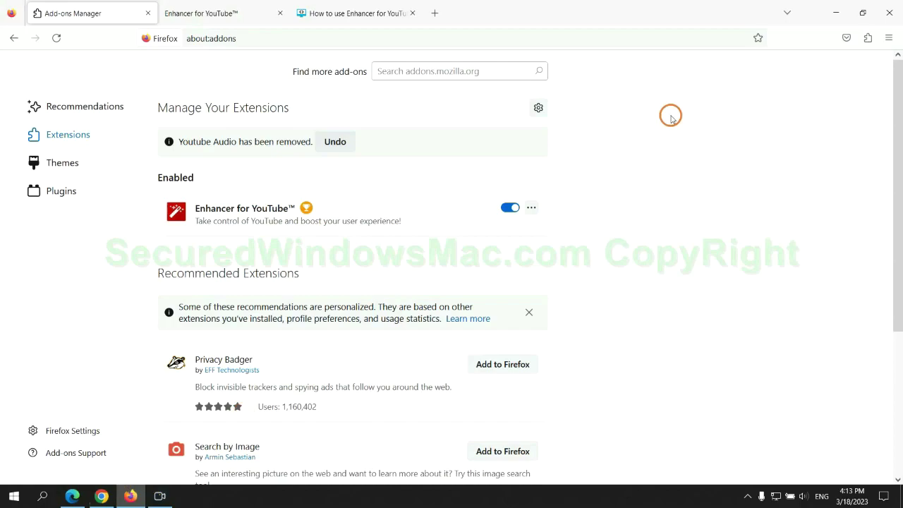
pyautogui.click(867, 41)
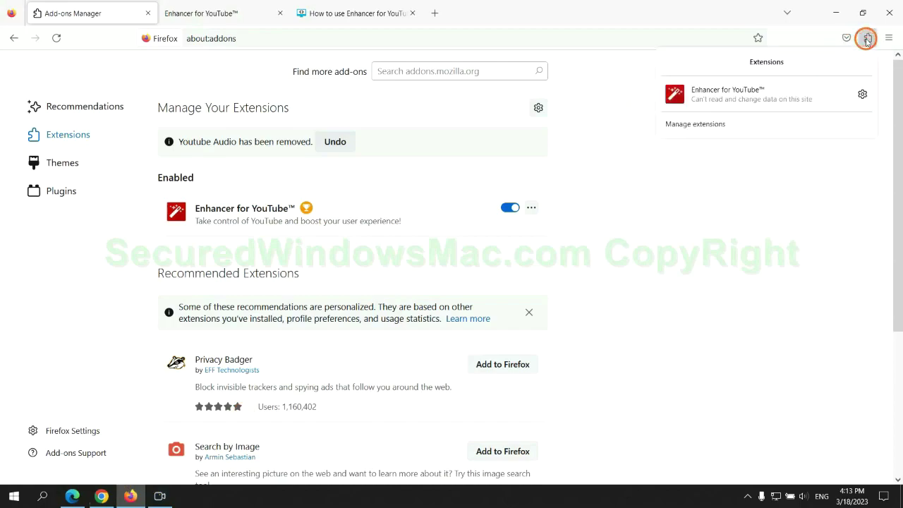
pyautogui.click(765, 124)
pyautogui.click(532, 172)
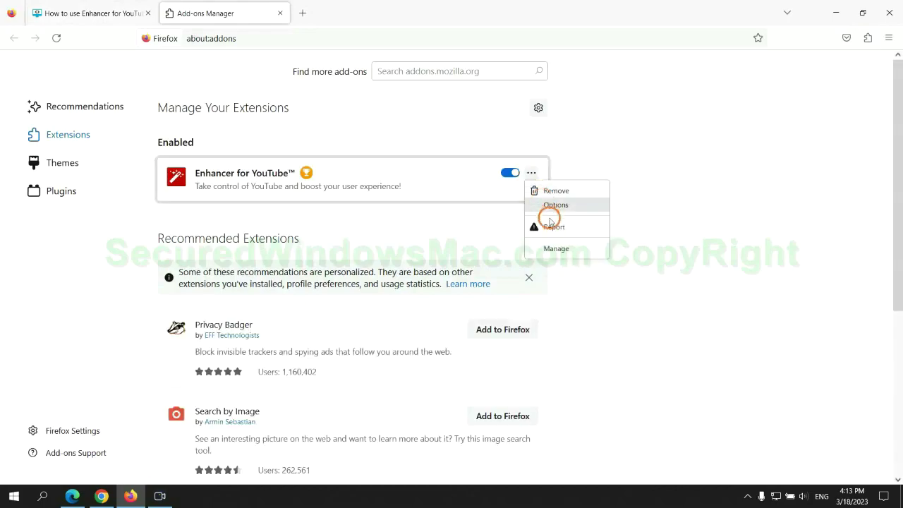
pyautogui.click(556, 191)
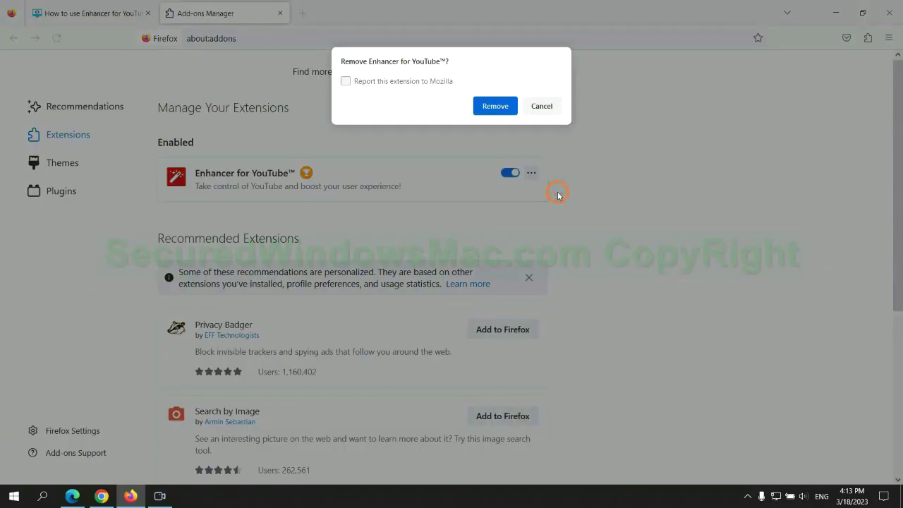
pyautogui.click(505, 117)
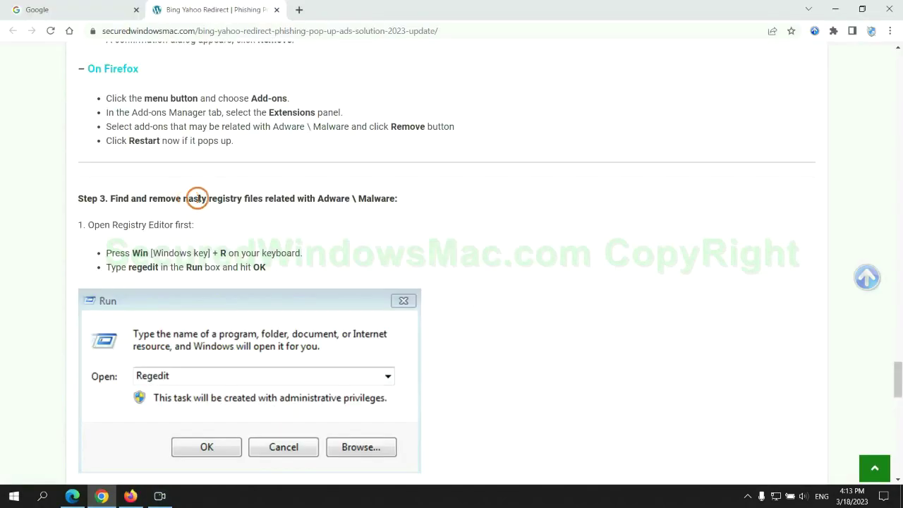
# Review the guide's registry clean-up step and launch Registry Editor by running regedit.
pyautogui.moveTo(208, 198); pyautogui.dragTo(261, 211)
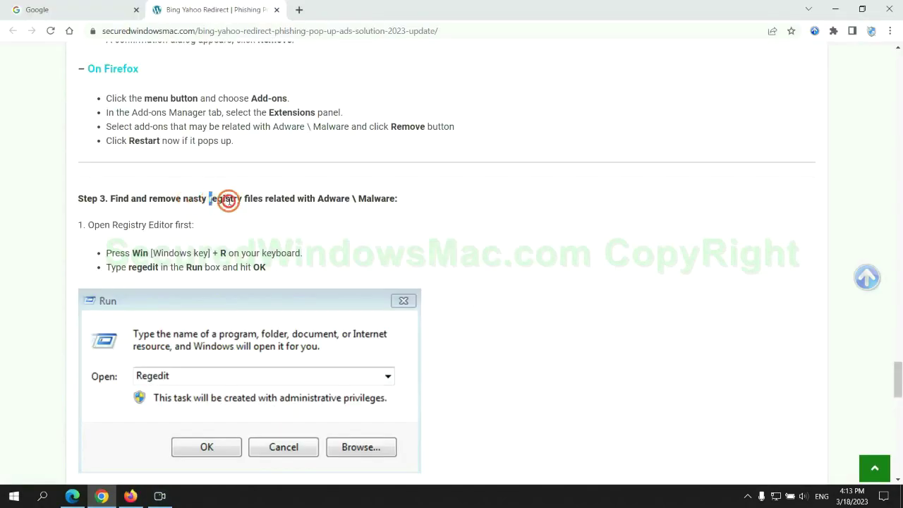
pyautogui.click(233, 223)
pyautogui.scroll(-2, 238, 188)
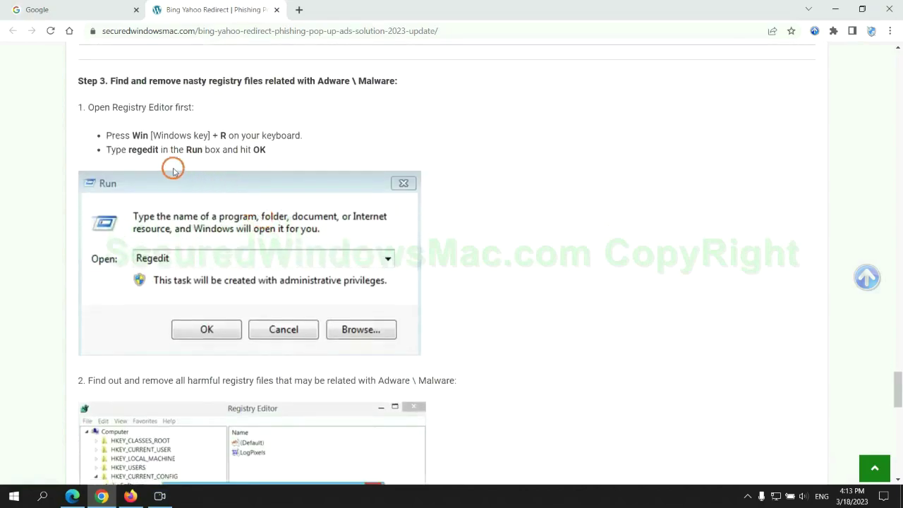
pyautogui.press('super+r')
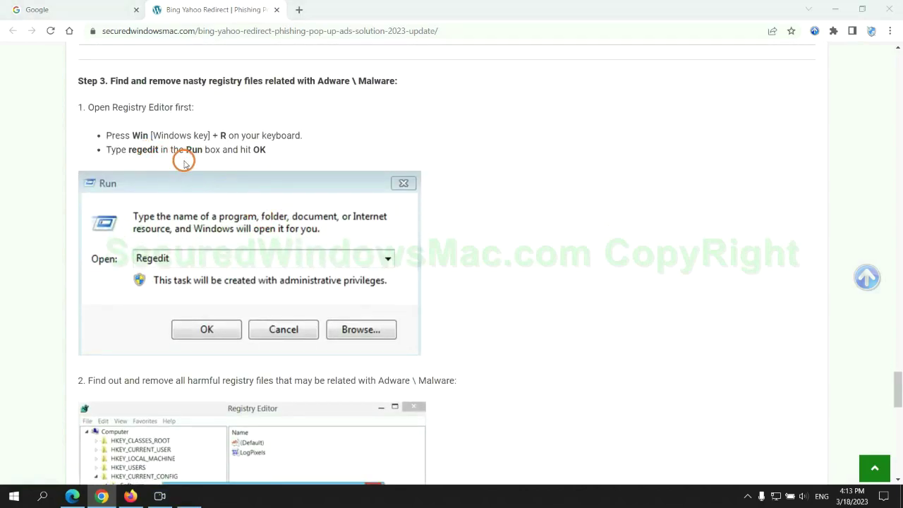
pyautogui.write('re')
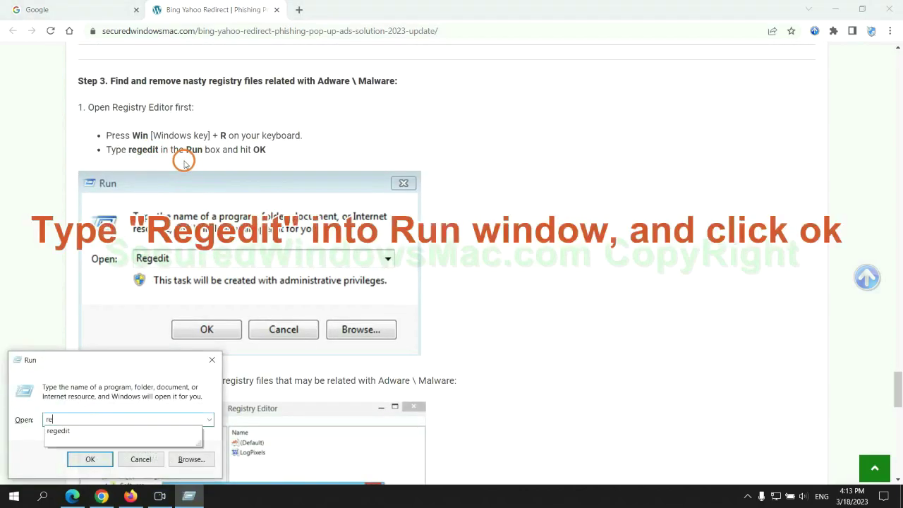
pyautogui.write('ge')
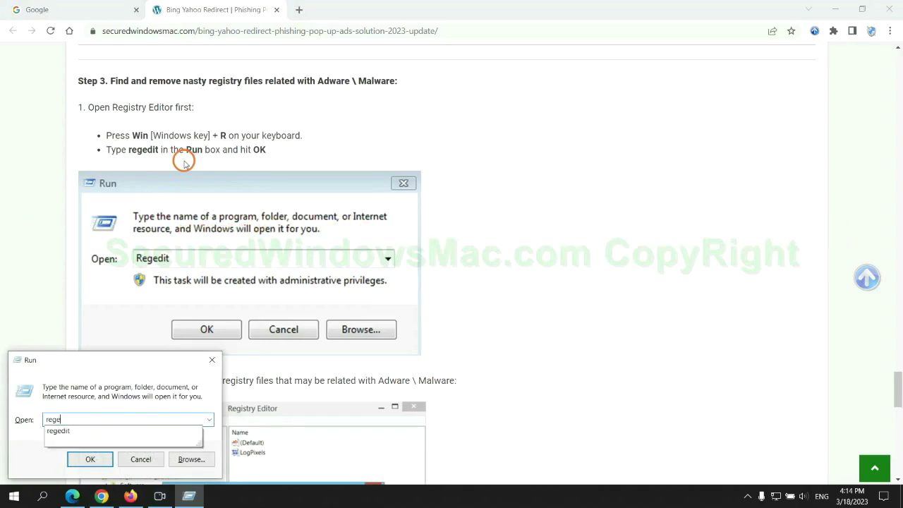
pyautogui.write('dit')
pyautogui.press('Return')
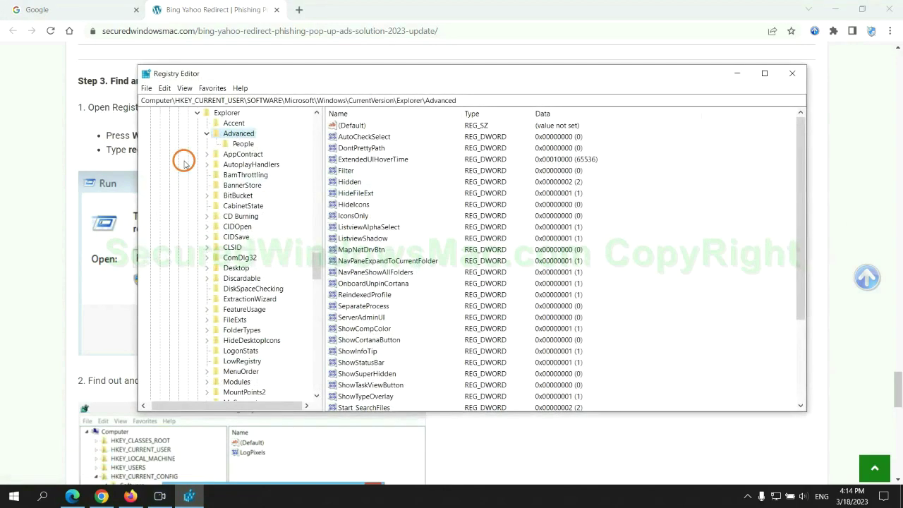
# Search the registry for 'Ap' and bring up the delete options for the found StoreAppsOnTaskbar value.
pyautogui.click(164, 89)
pyautogui.click(194, 170)
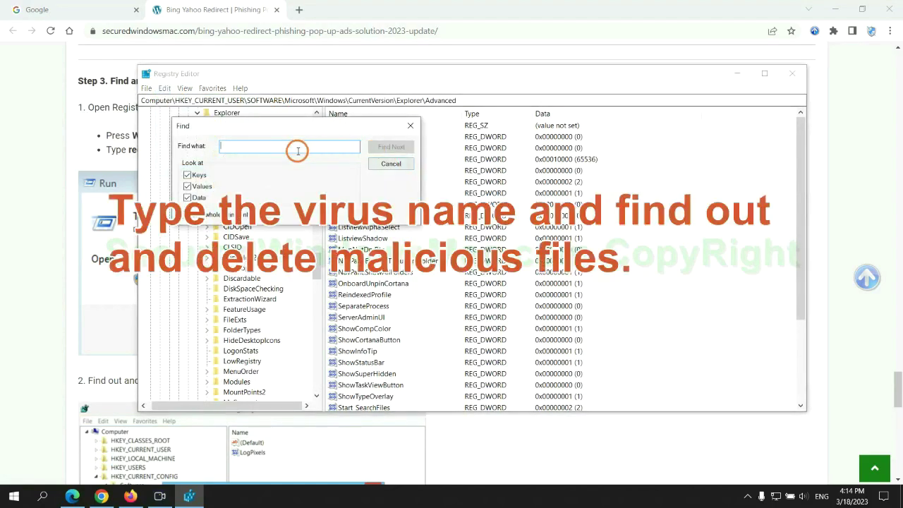
pyautogui.write('Apps')
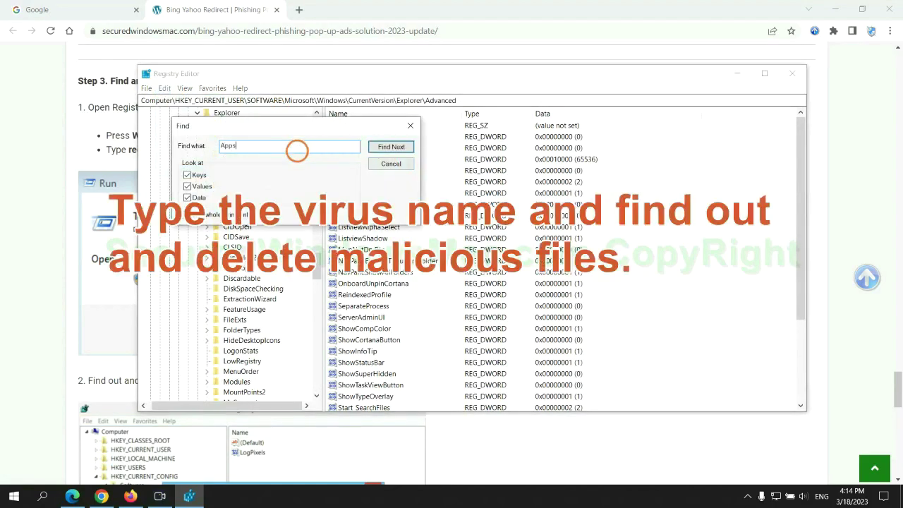
pyautogui.press('Return')
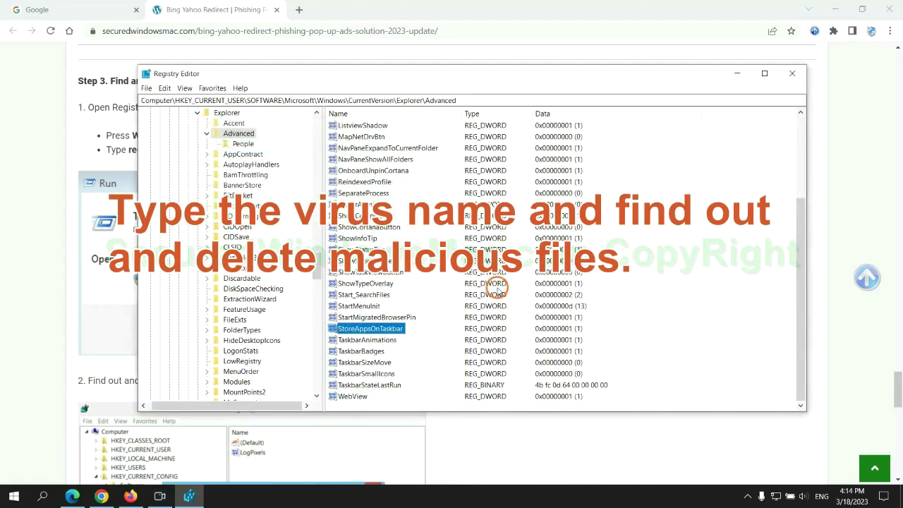
pyautogui.rightClick(399, 329)
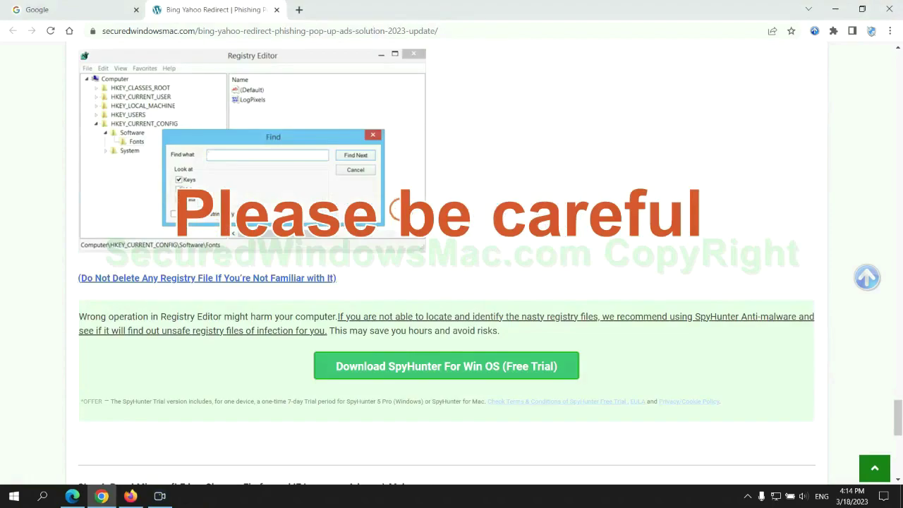
# Scroll the guide past the SpyHunter warning to Step 4's Edge, Chrome and Firefox reset instructions.
pyautogui.scroll(-1, 397, 211)
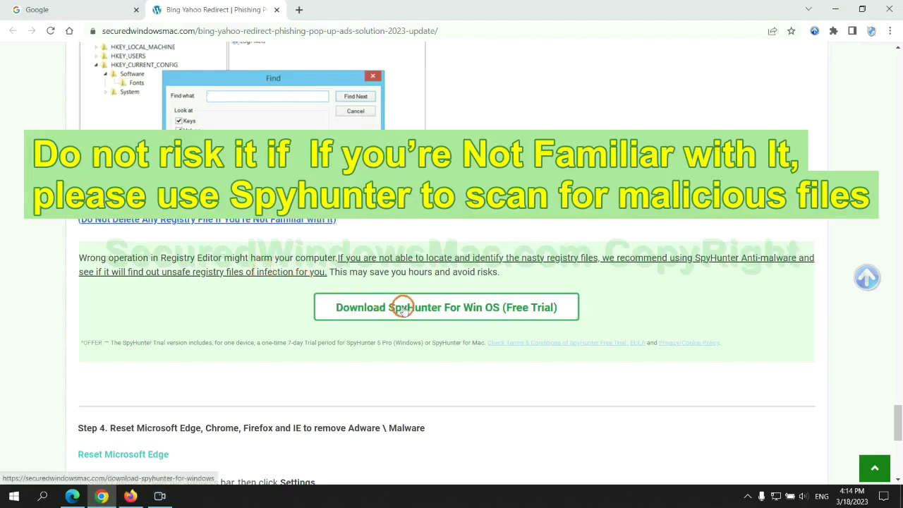
pyautogui.scroll(-5, 403, 308)
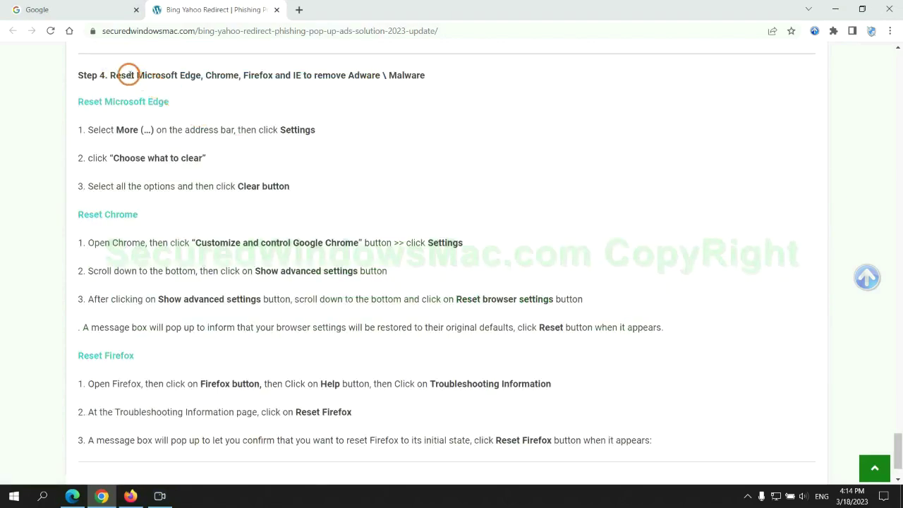
pyautogui.click(373, 88)
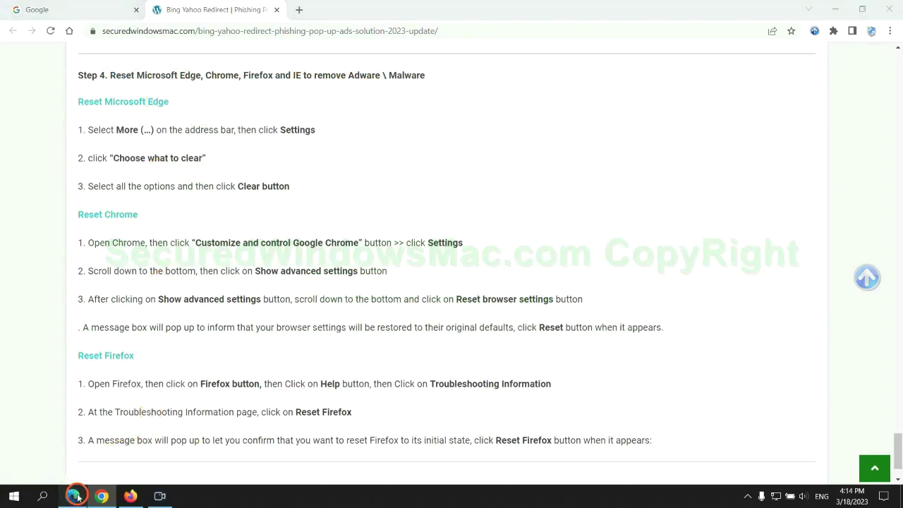
# In Edge's Privacy, search, and services settings, clear all-time browsing data, cookies and cached files.
pyautogui.click(77, 496)
pyautogui.click(856, 33)
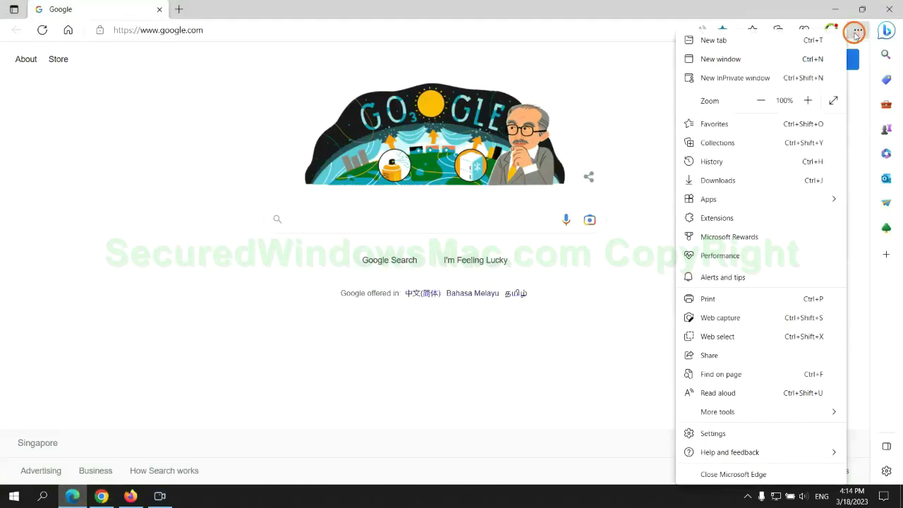
pyautogui.click(705, 433)
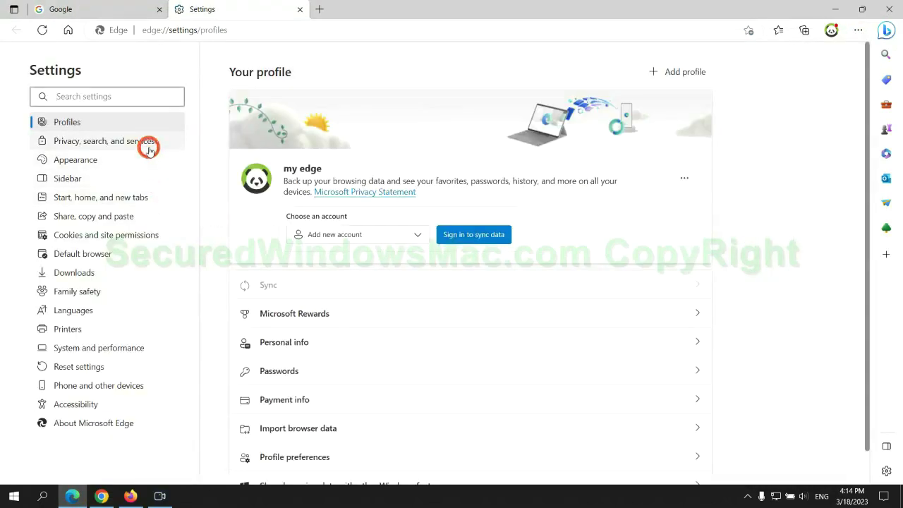
pyautogui.click(148, 146)
pyautogui.scroll(-3, 740, 316)
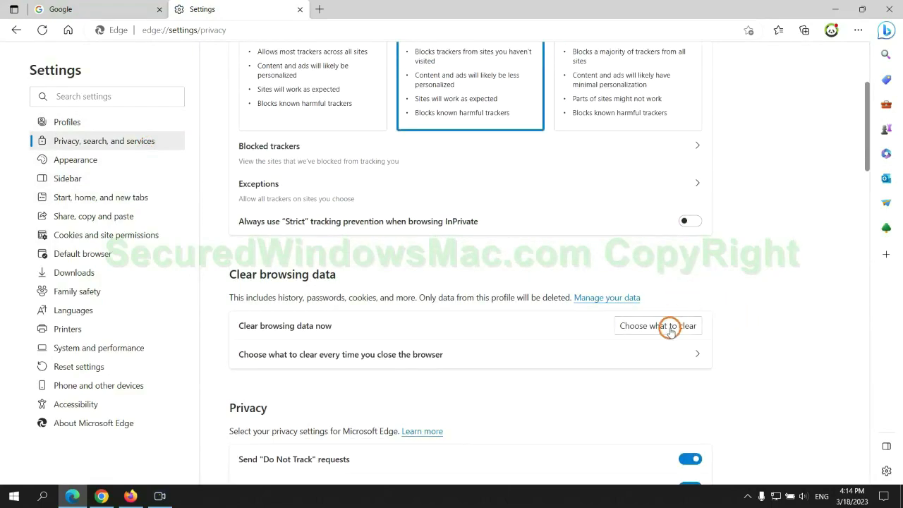
pyautogui.click(670, 329)
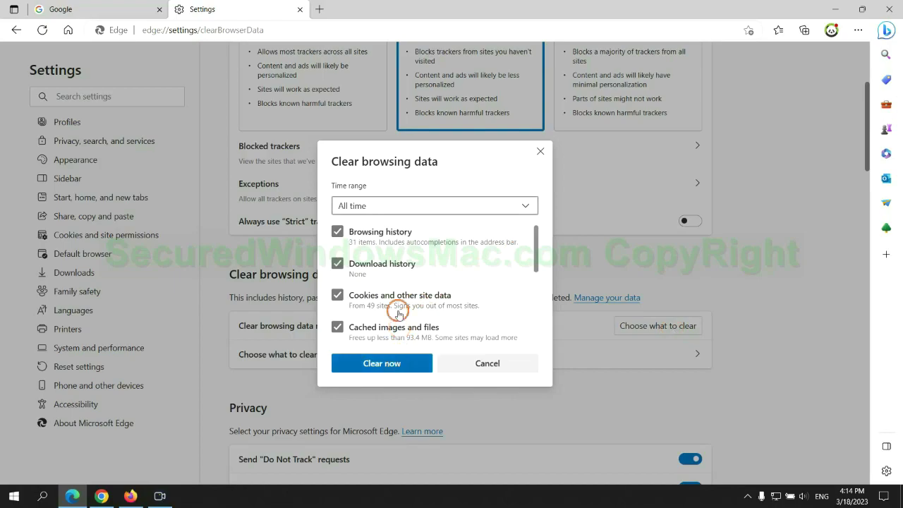
pyautogui.click(101, 496)
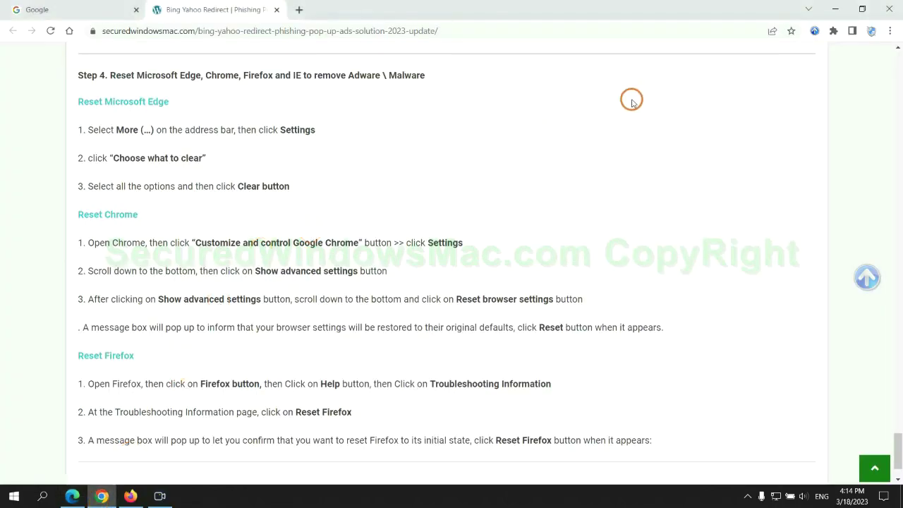
# Bring up Chrome's 'Restore settings to their original defaults' confirmation, then switch to Firefox.
pyautogui.click(889, 32)
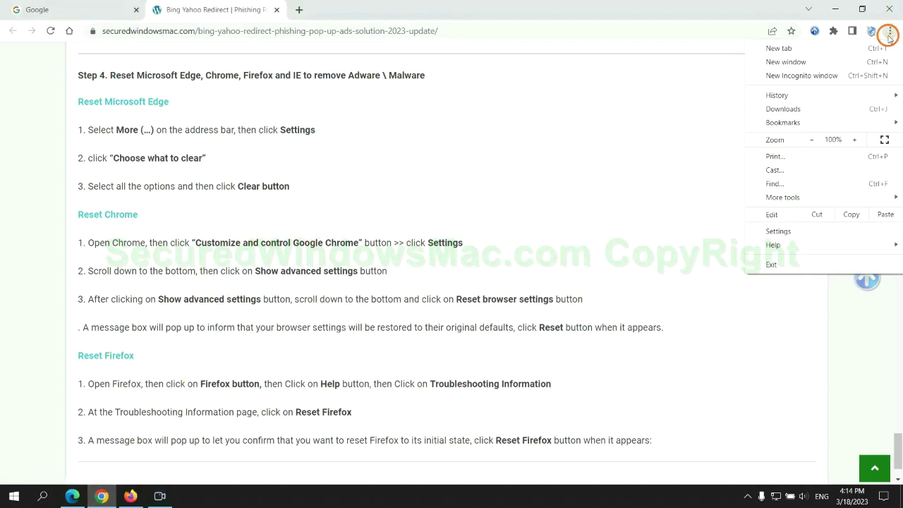
pyautogui.click(784, 230)
pyautogui.write('reset')
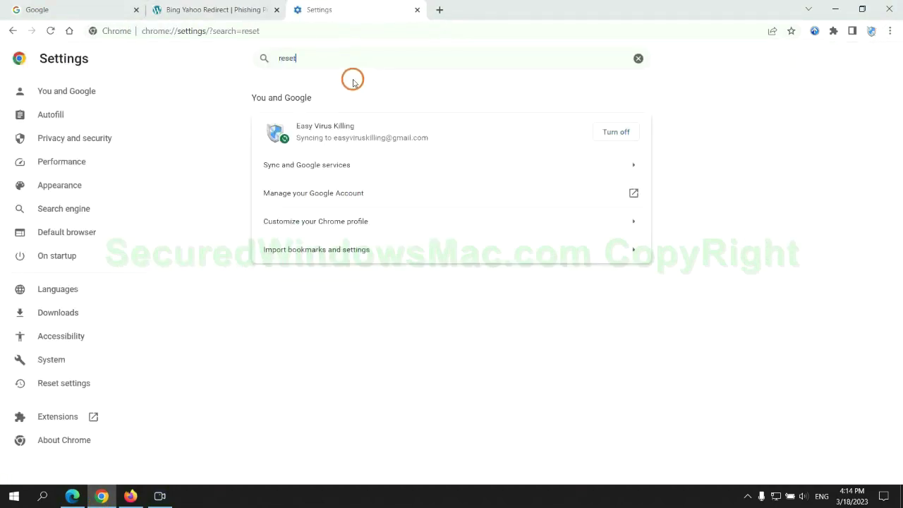
pyautogui.click(472, 315)
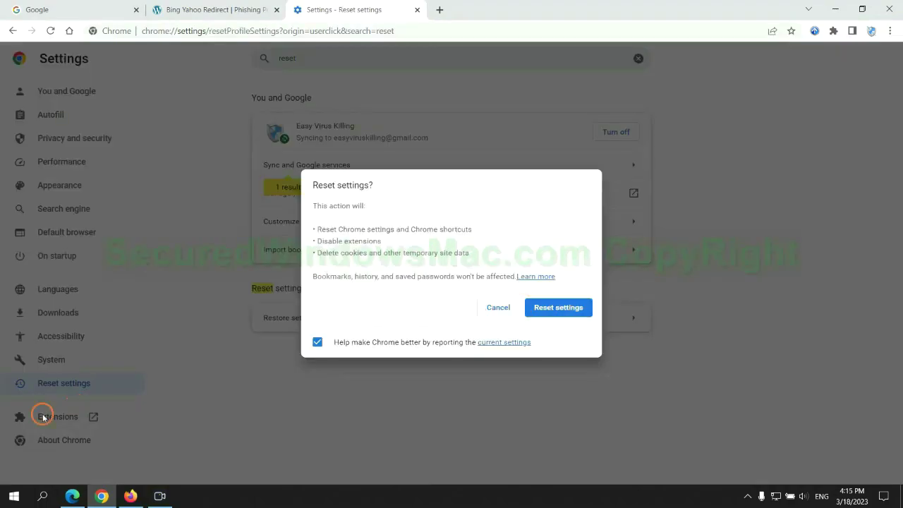
pyautogui.click(130, 490)
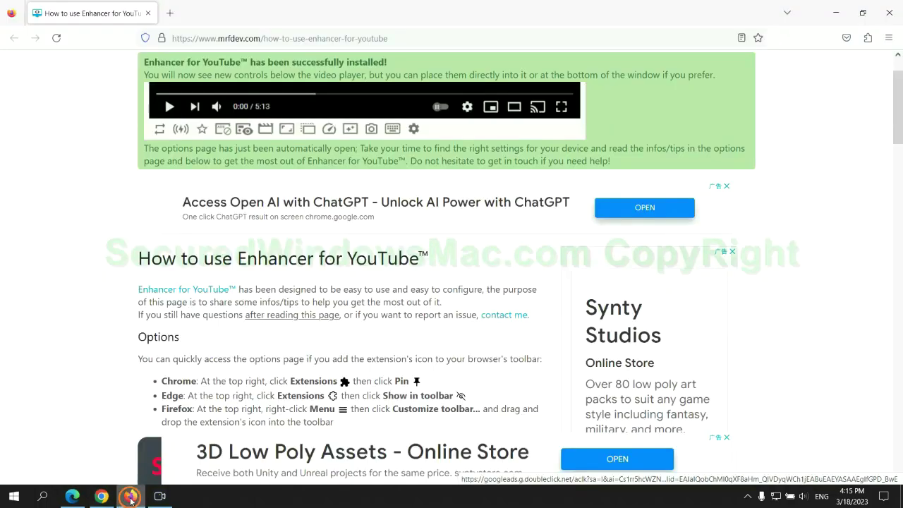
# From Firefox's troubleshooting information page, start Refresh Firefox and highlight the guide's closing note.
pyautogui.click(888, 40)
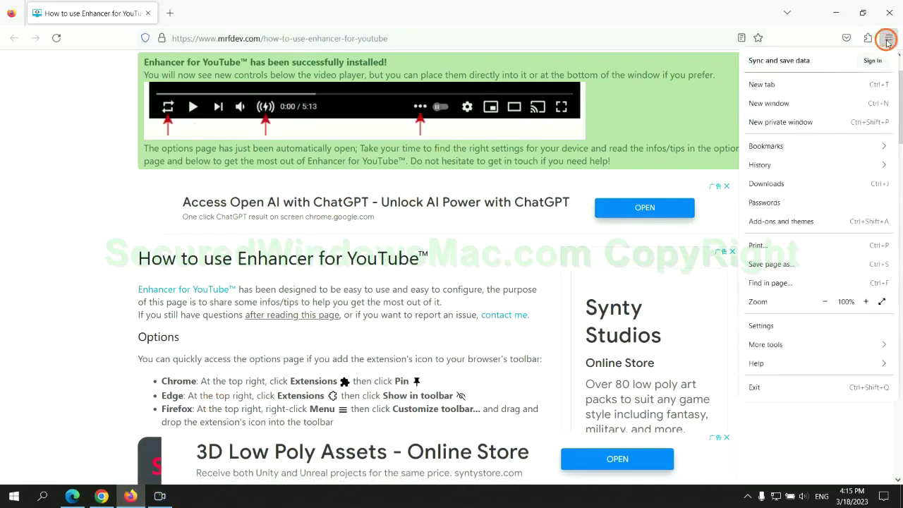
pyautogui.click(766, 363)
pyautogui.click(804, 144)
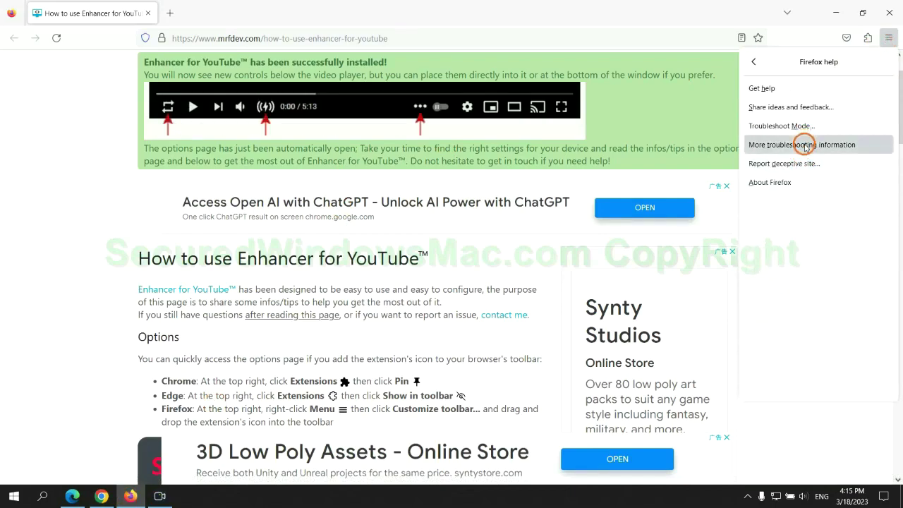
pyautogui.click(622, 136)
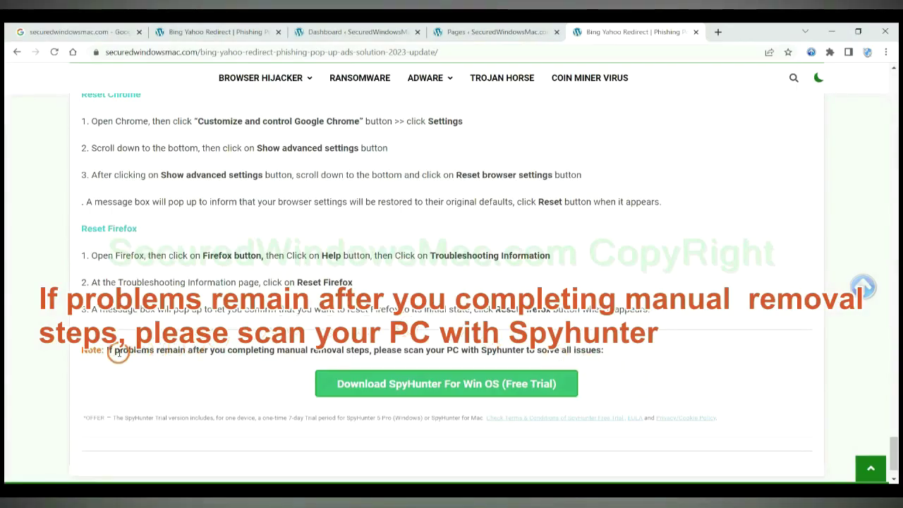
pyautogui.moveTo(105, 350); pyautogui.dragTo(199, 355)
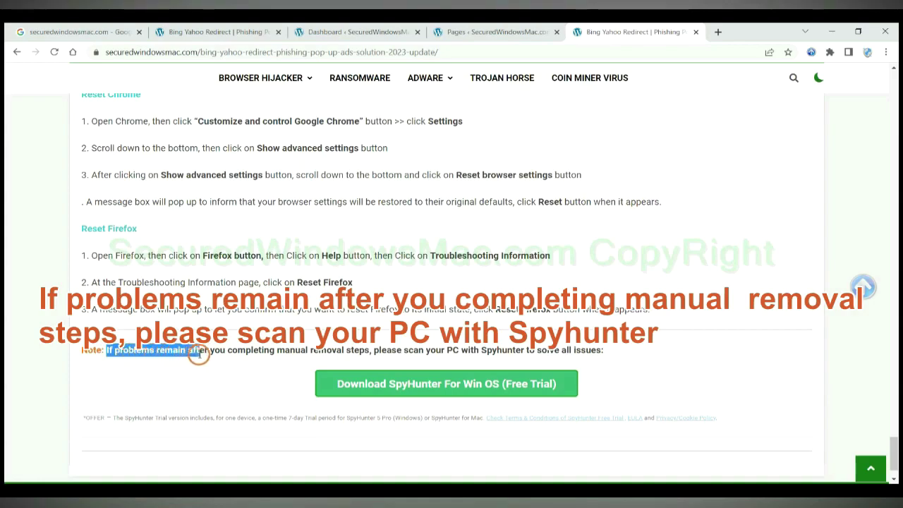